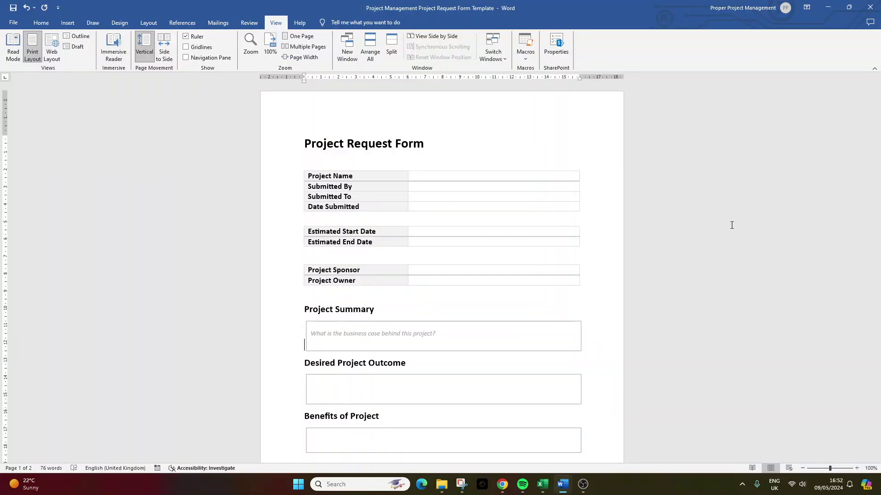
# Step: Switch from the existing form to the blank Document1 window to start a new form
pyautogui.click(726, 182)
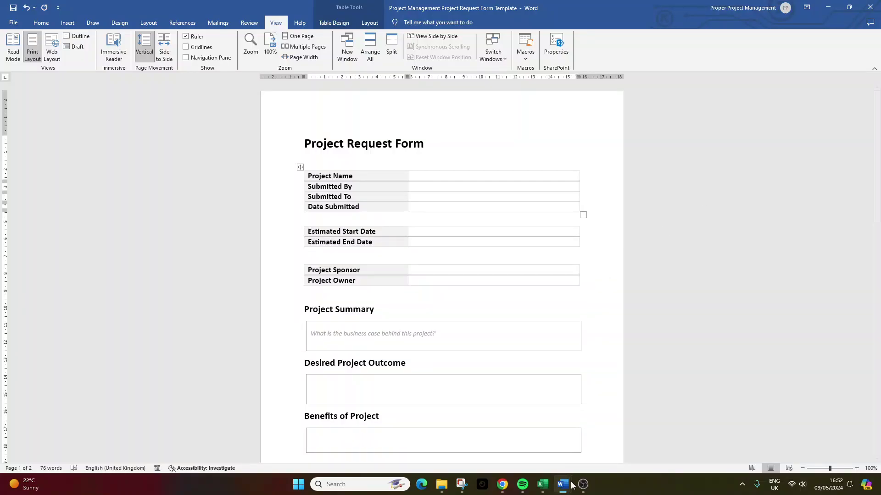
pyautogui.moveTo(563, 484)
pyautogui.click(593, 448)
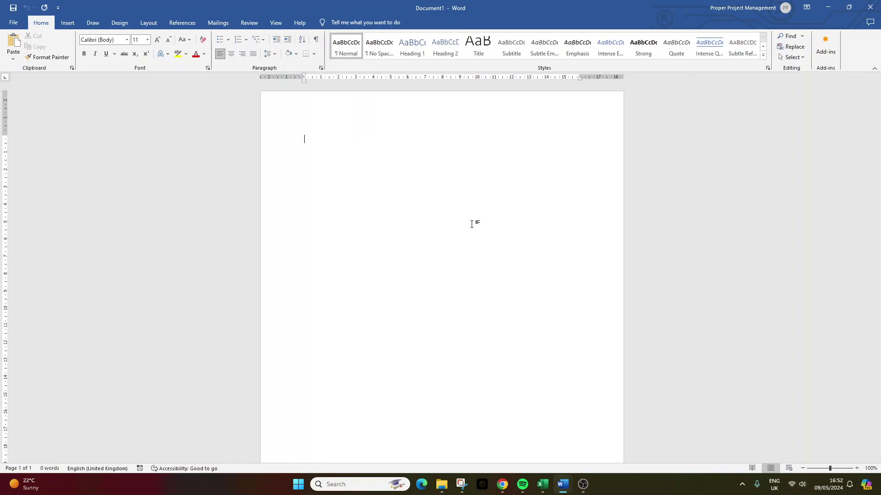
# Step: Type the title 'Project Request Form' and make it bold at 24 pt
pyautogui.write('Projec')
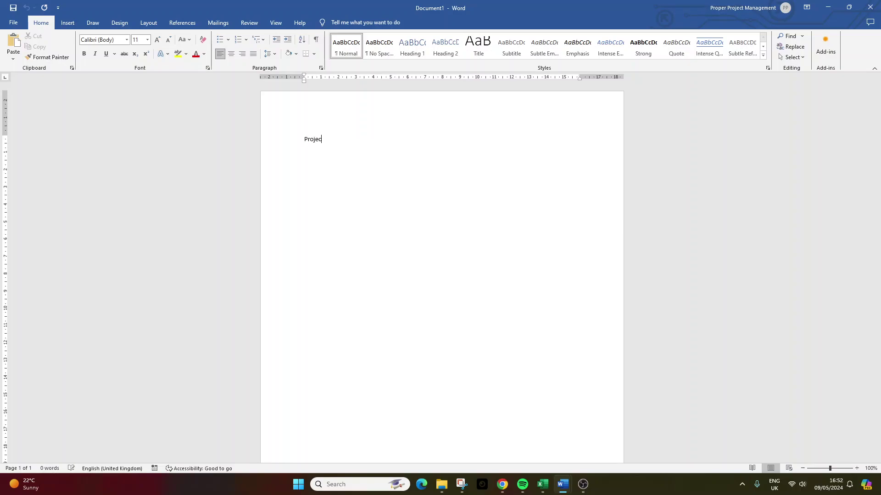
pyautogui.write('t Request Form')
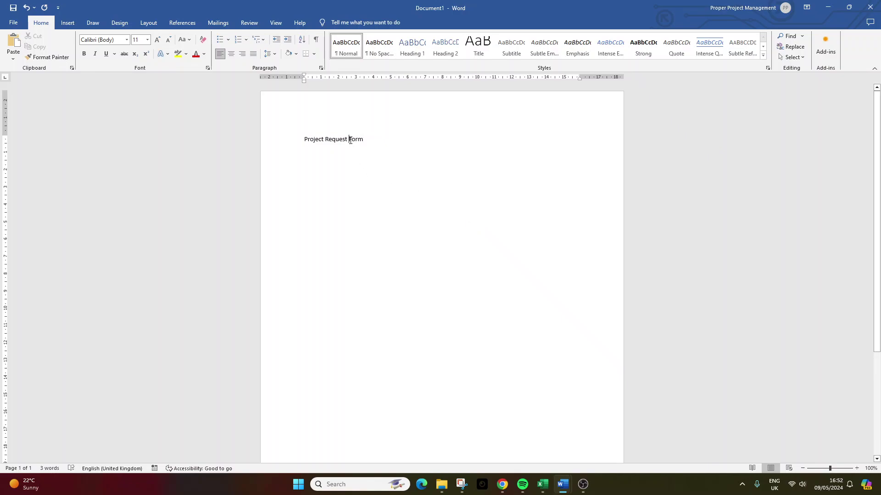
pyautogui.tripleClick(350, 140)
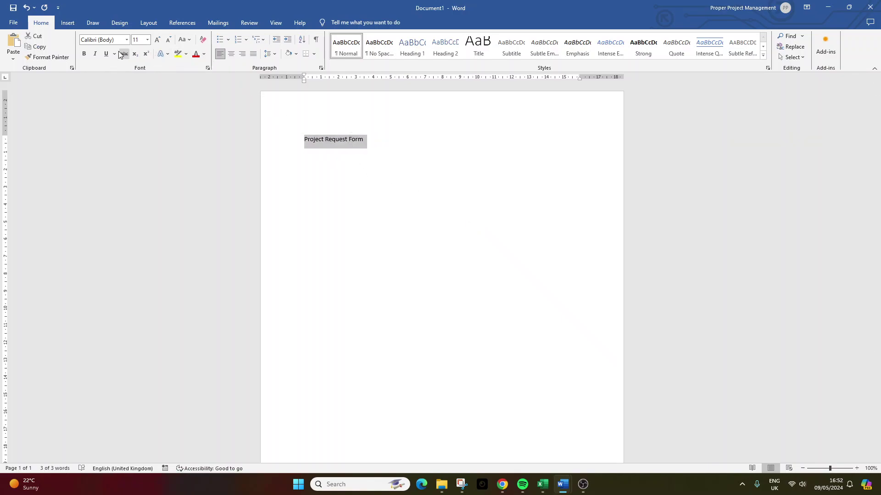
pyautogui.click(84, 54)
pyautogui.click(156, 40)
pyautogui.click(155, 40)
pyautogui.click(155, 41)
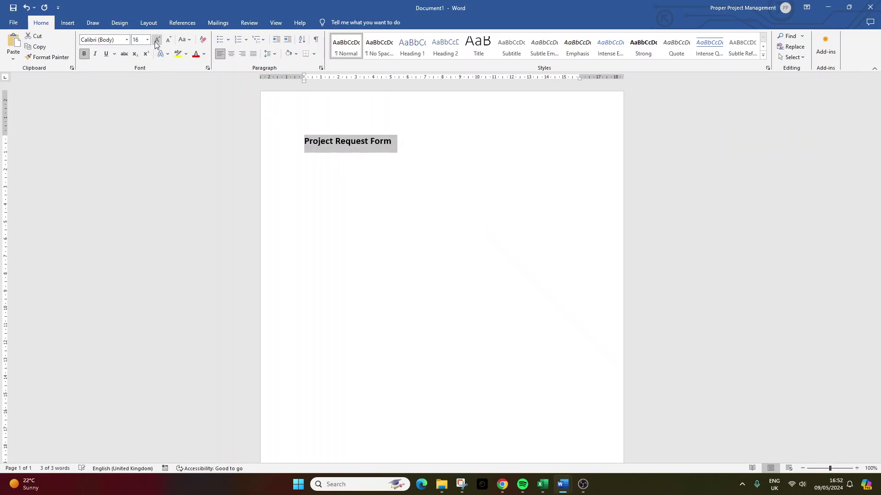
pyautogui.click(155, 42)
pyautogui.click(155, 41)
pyautogui.click(155, 41)
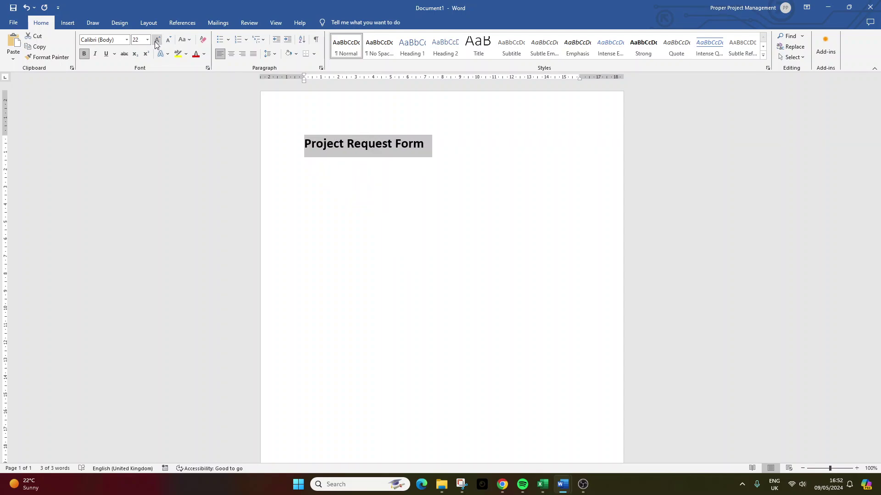
pyautogui.click(155, 41)
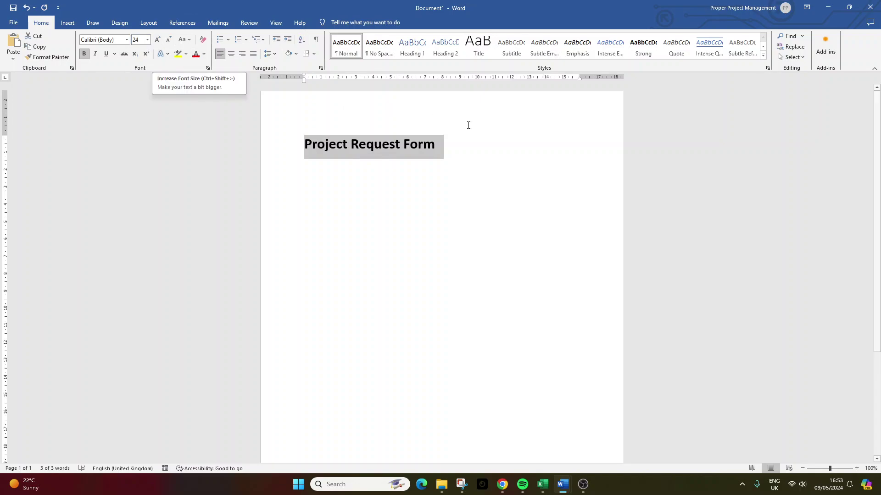
# Step: Add an empty line beneath the title
pyautogui.click(455, 145)
pyautogui.press('Return')
pyautogui.press('Return')
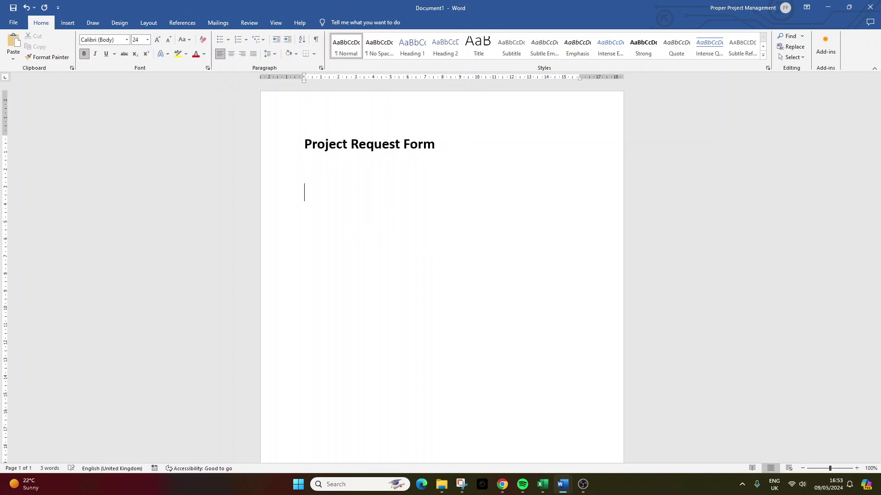
pyautogui.press('BackSpace')
# Step: Insert a 2-column, 4-row table below the title using the Table grid
pyautogui.click(73, 25)
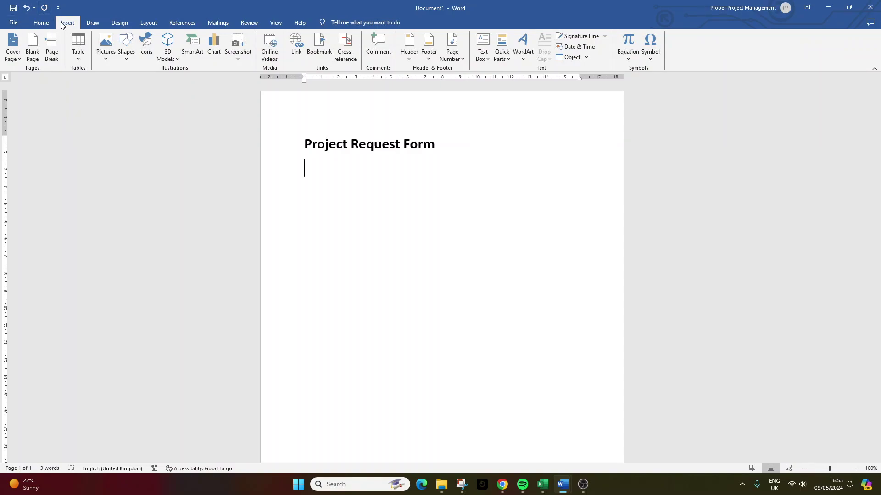
pyautogui.click(77, 58)
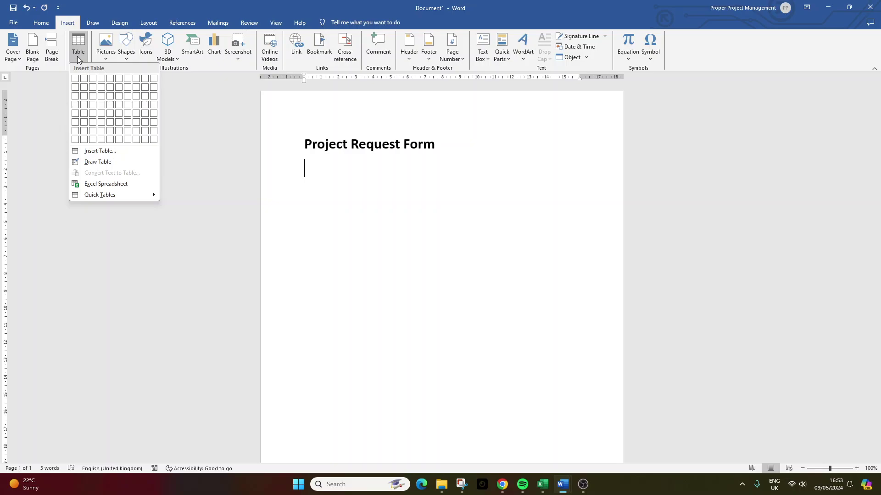
pyautogui.click(84, 107)
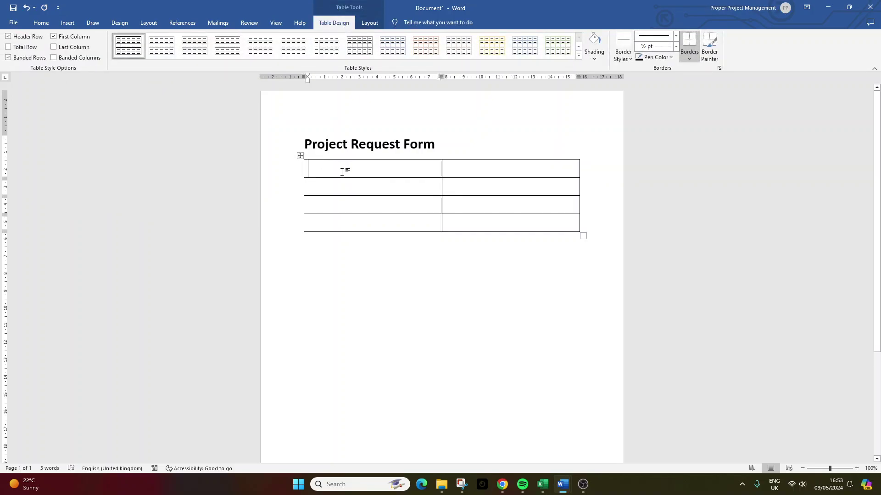
# Step: Fill the first column with Project Name, Submitted By, Submitted To and Date Submitted
pyautogui.write('Project Name')
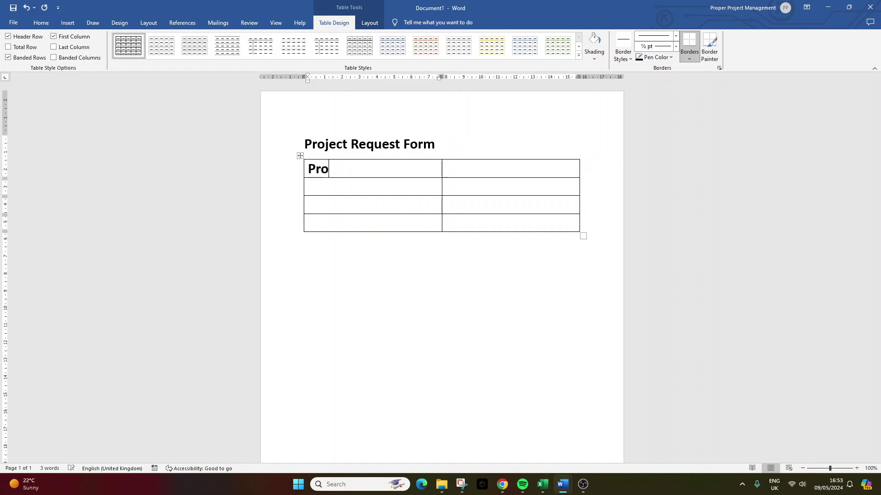
pyautogui.click(341, 187)
pyautogui.write('Submitted')
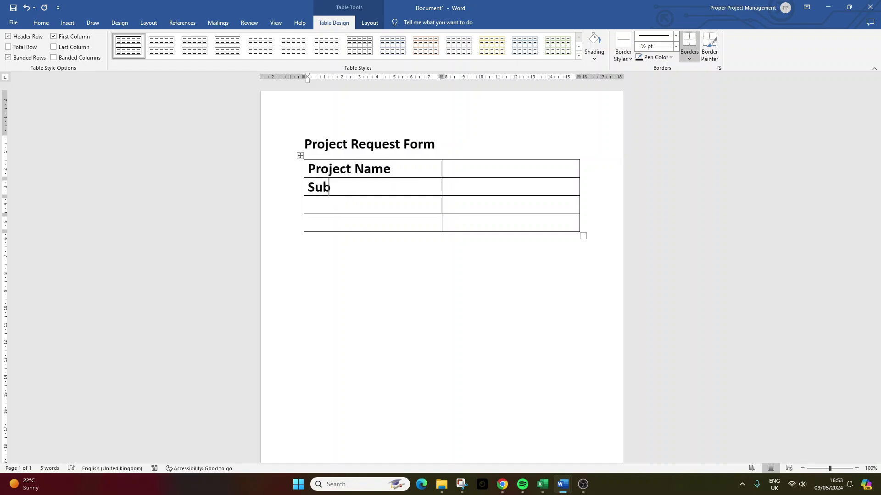
pyautogui.write(' By')
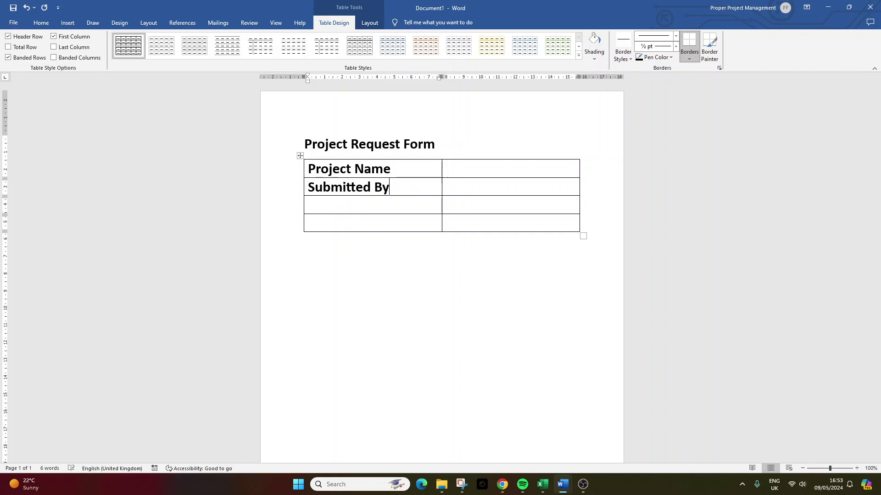
pyautogui.click(333, 205)
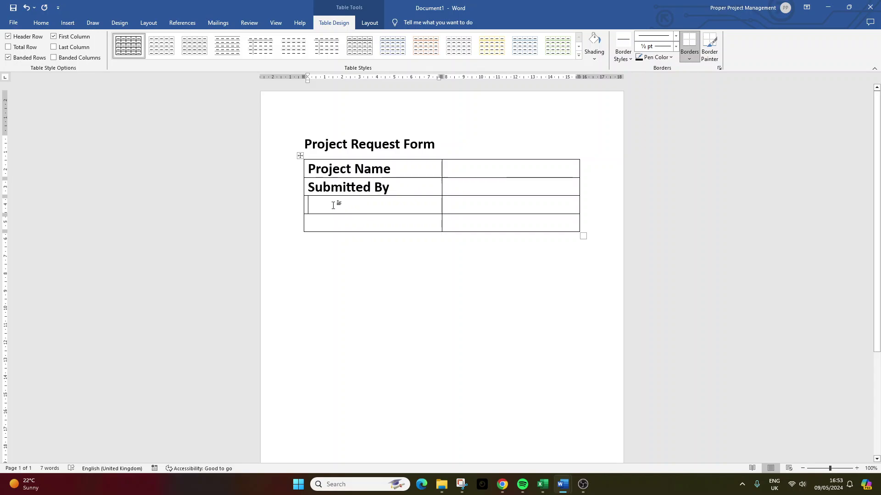
pyautogui.write('Submitted To')
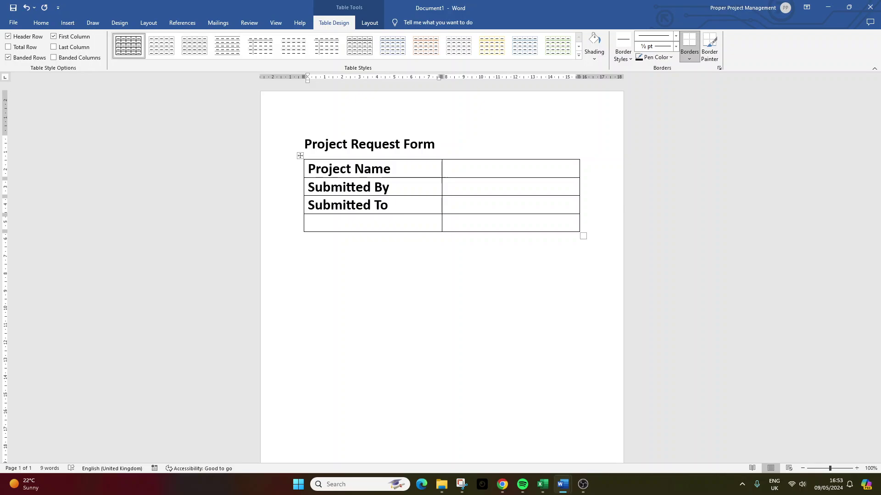
pyautogui.click(329, 224)
pyautogui.write('Date Submitted')
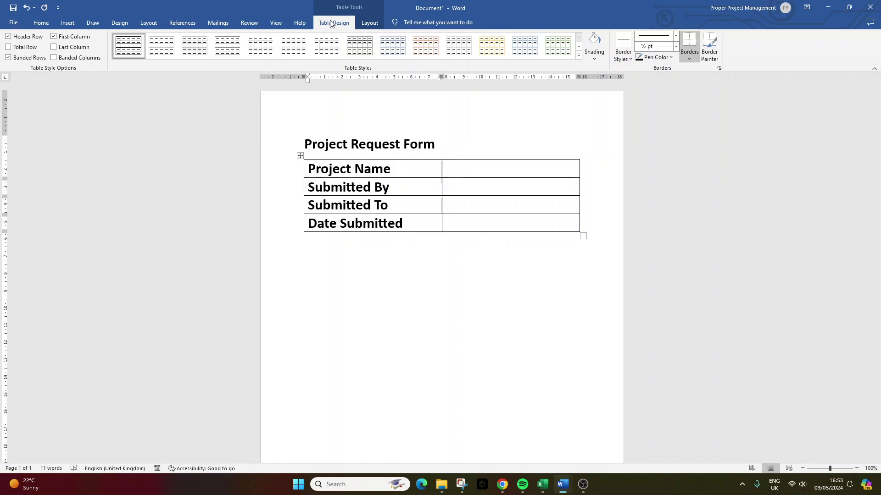
pyautogui.click(384, 244)
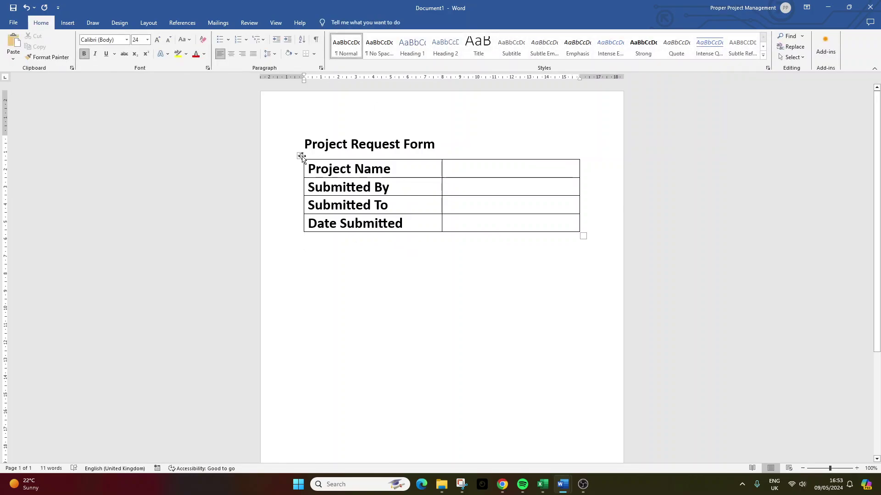
# Step: Apply the Grid Table 1 Light style to the table and shrink its text to 12 pt
pyautogui.click(300, 156)
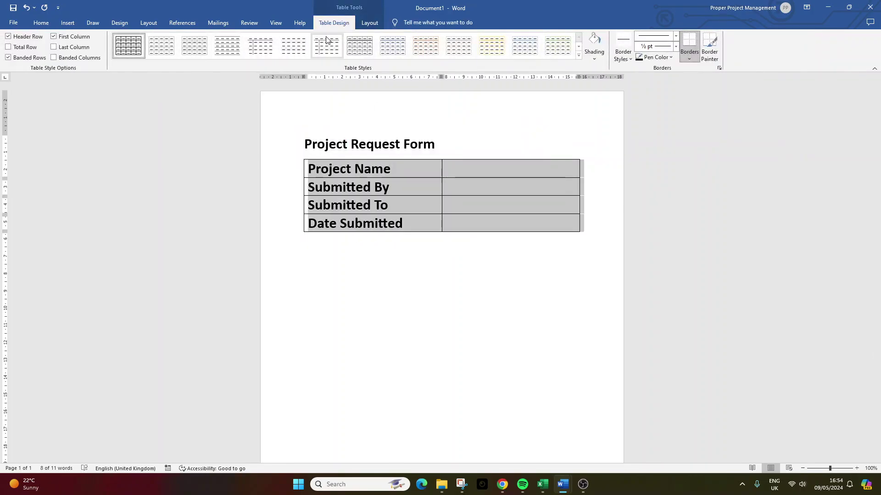
pyautogui.click(353, 47)
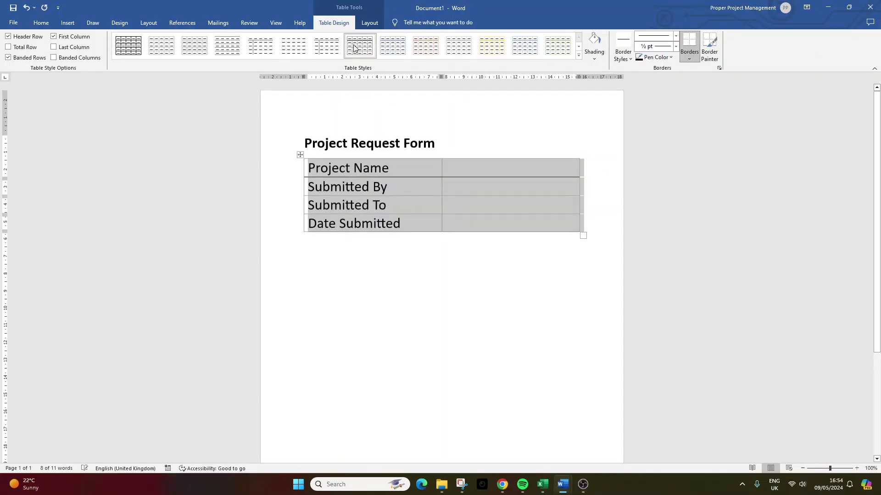
pyautogui.click(41, 24)
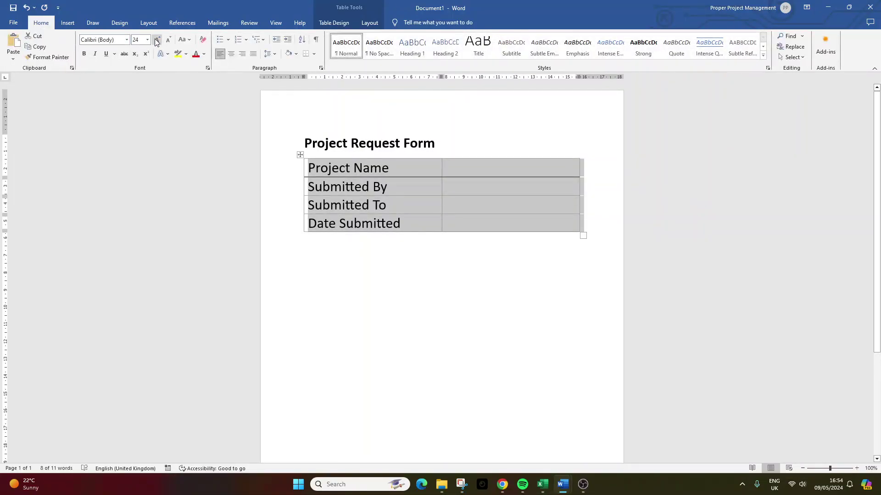
pyautogui.click(169, 40)
pyautogui.click(169, 40)
pyautogui.click(169, 40)
pyautogui.click(168, 40)
pyautogui.click(168, 40)
pyautogui.click(169, 40)
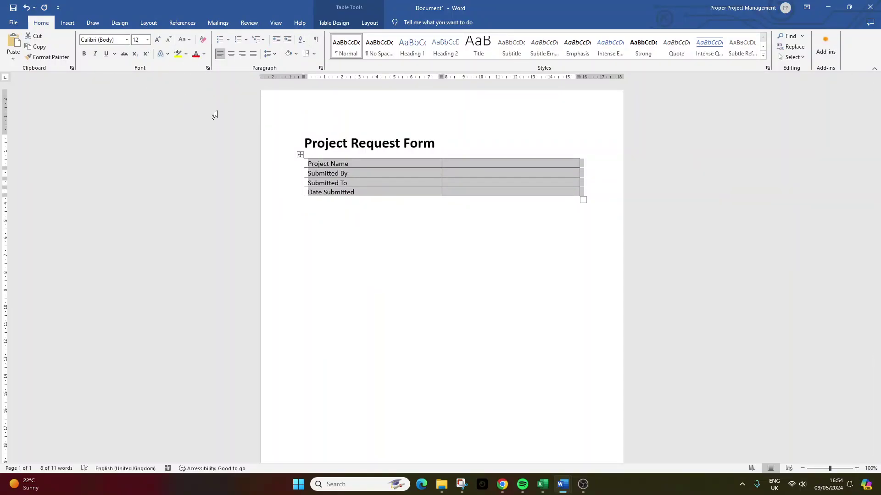
# Step: Make the label column bold with light grey shading and narrow it
pyautogui.click(353, 185)
pyautogui.moveTo(337, 192); pyautogui.dragTo(323, 164)
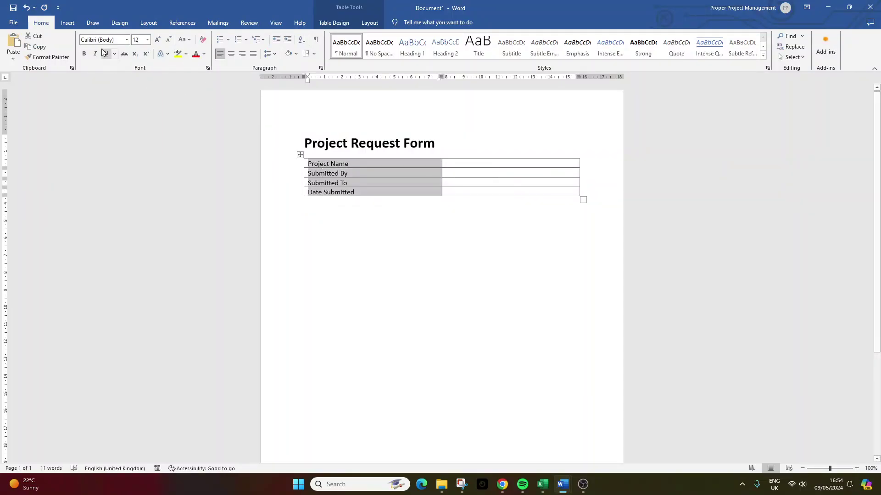
pyautogui.click(84, 54)
pyautogui.click(297, 54)
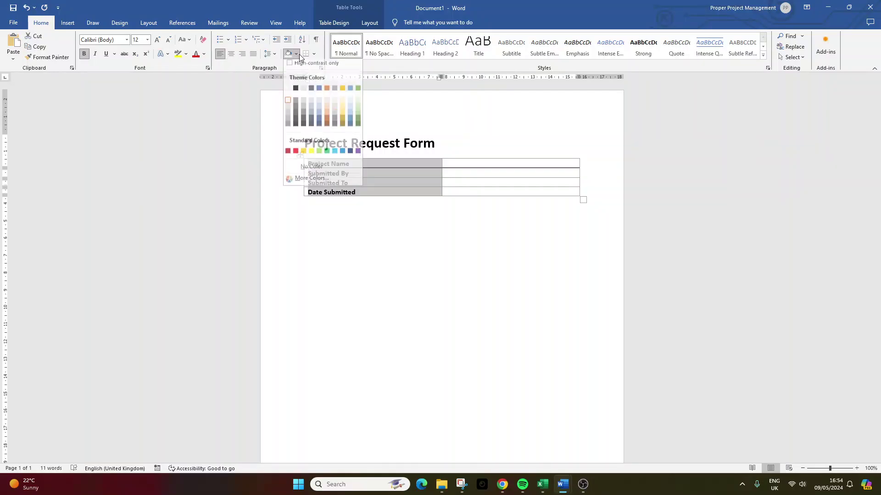
pyautogui.click(288, 106)
pyautogui.click(386, 224)
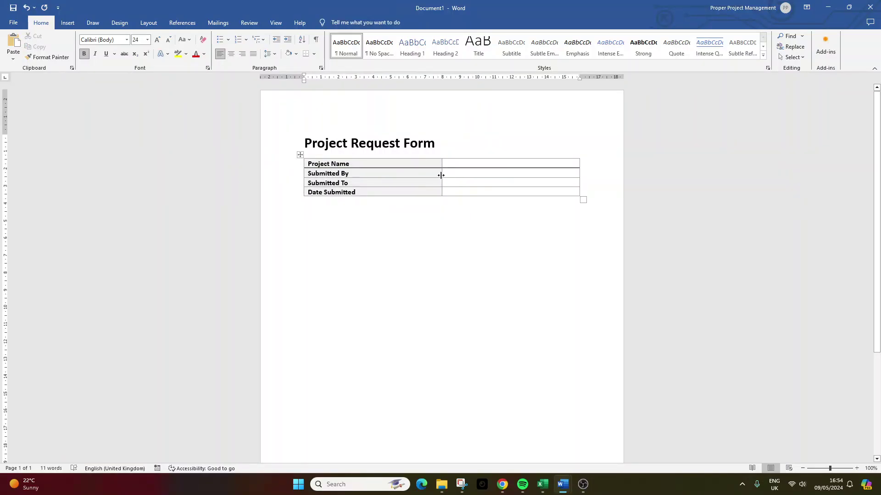
pyautogui.moveTo(441, 172); pyautogui.dragTo(399, 173)
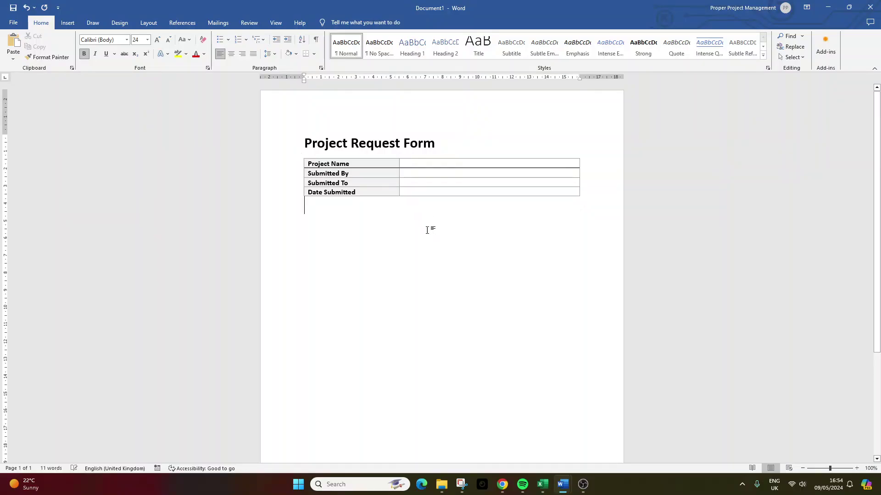
pyautogui.click(417, 166)
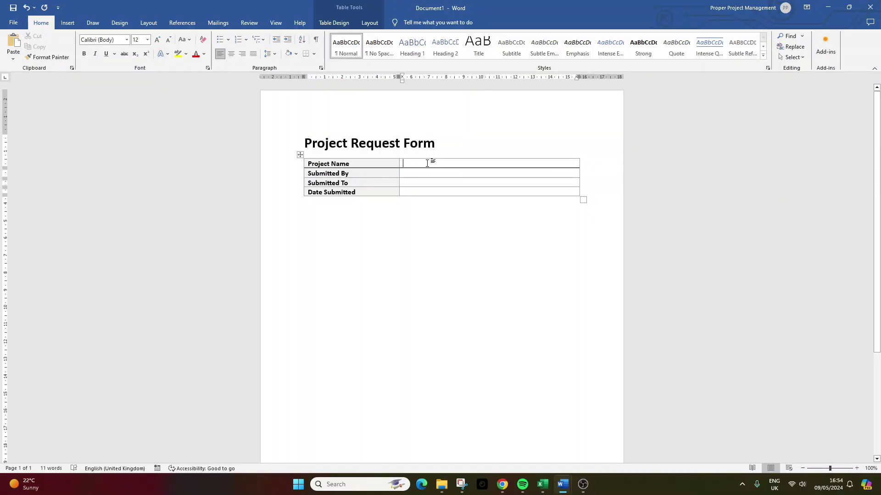
pyautogui.press('Return')
pyautogui.press('Return')
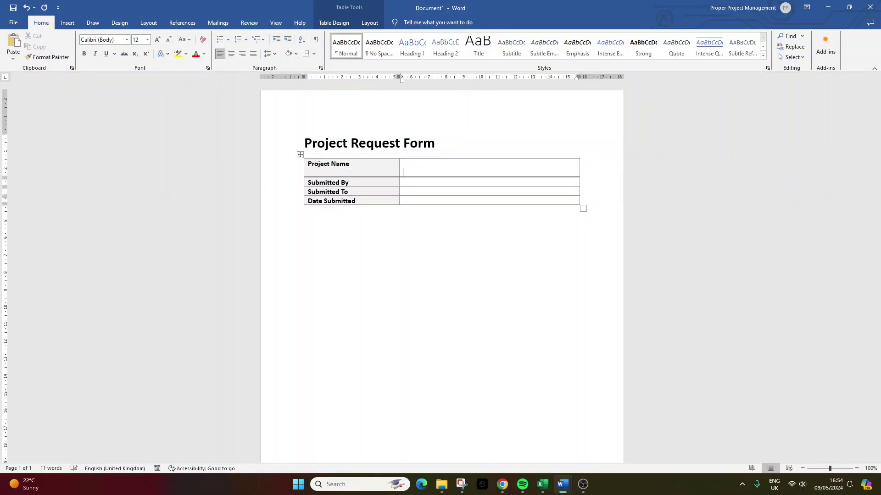
pyautogui.press('Return')
pyautogui.press('BackSpace')
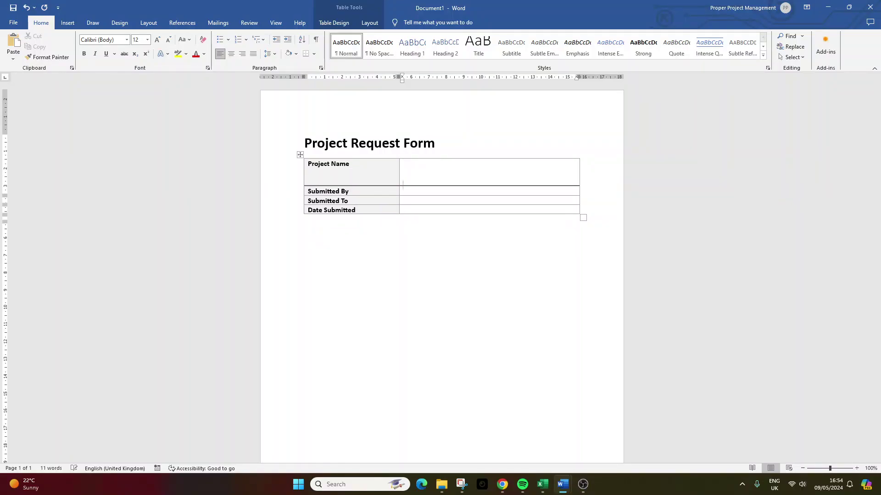
pyautogui.hotkey('ctrl', 'b')
pyautogui.press('BackSpace')
pyautogui.click(420, 216)
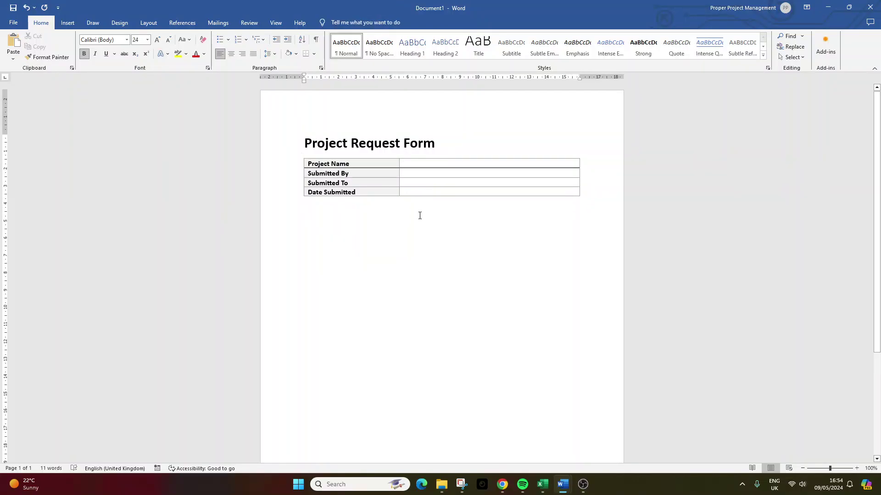
pyautogui.click(301, 155)
pyautogui.hotkey('ctrl', 'c')
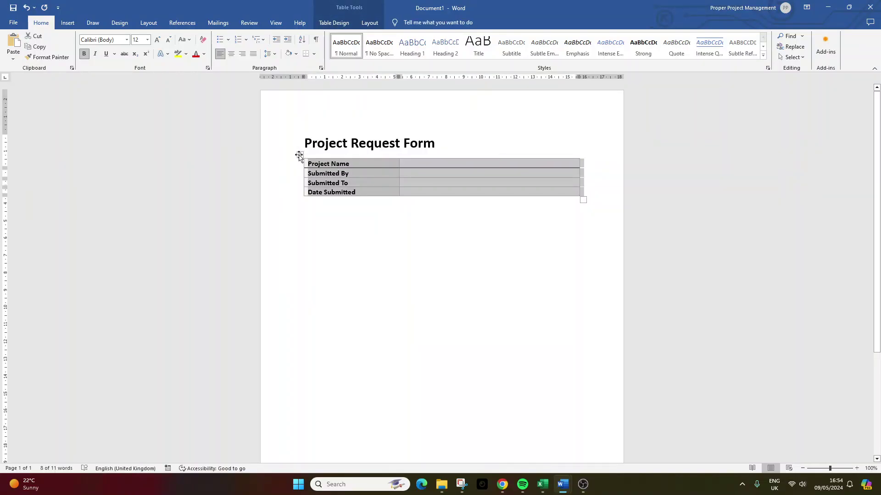
# Step: Paste a copy of the table below and relabel its first rows Estimated Start Date and Estimated End Date
pyautogui.click(320, 212)
pyautogui.hotkey('ctrl', 'v')
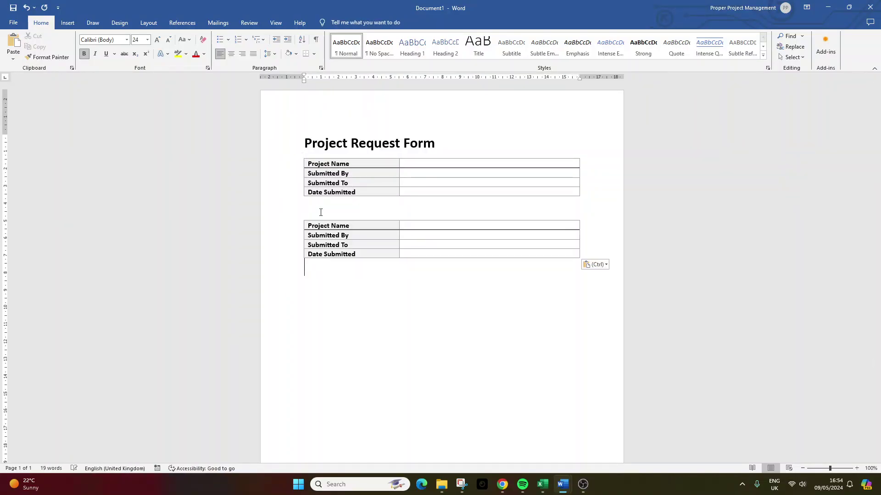
pyautogui.tripleClick(330, 226)
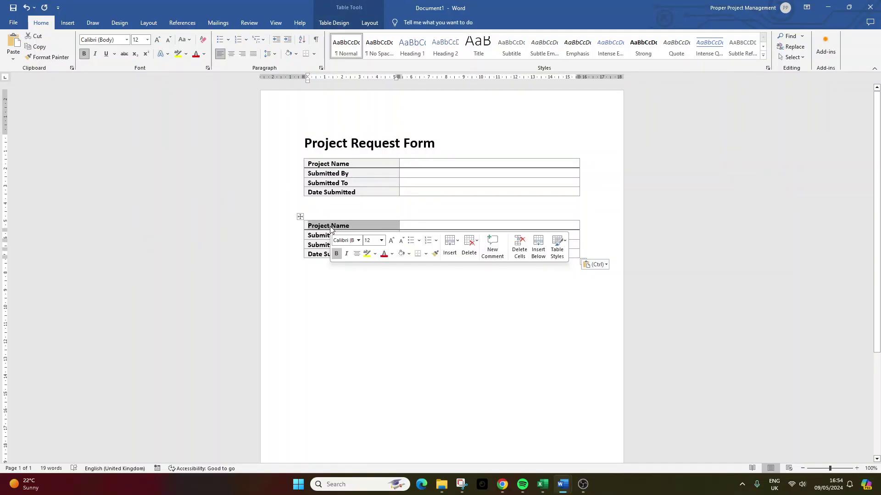
pyautogui.write('Estimated')
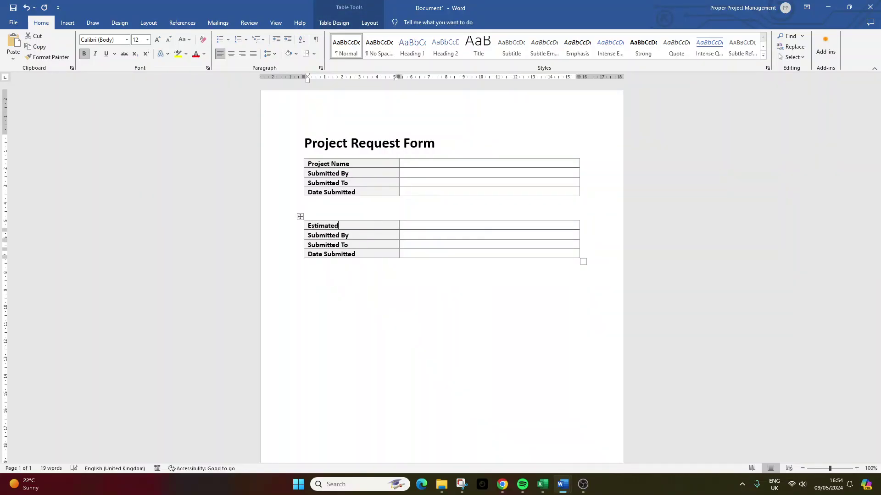
pyautogui.write(' Start Date')
pyautogui.doubleClick(325, 237)
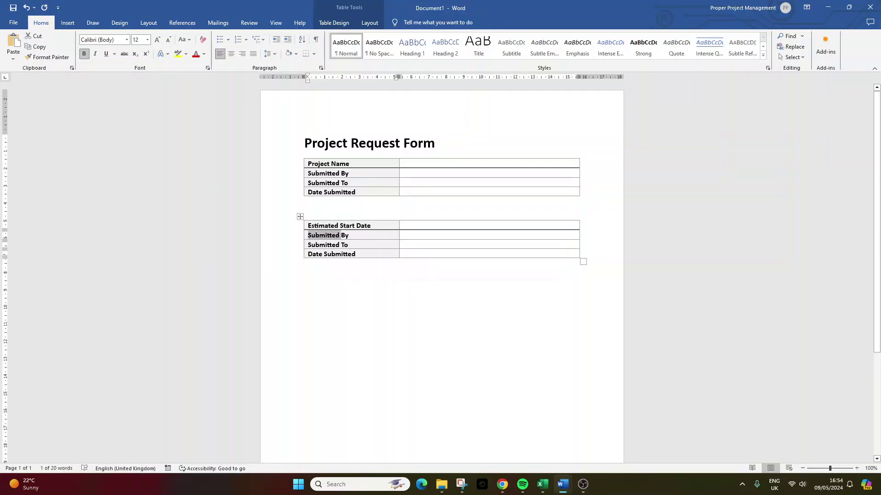
pyautogui.write('Estimated End')
pyautogui.write(' Date')
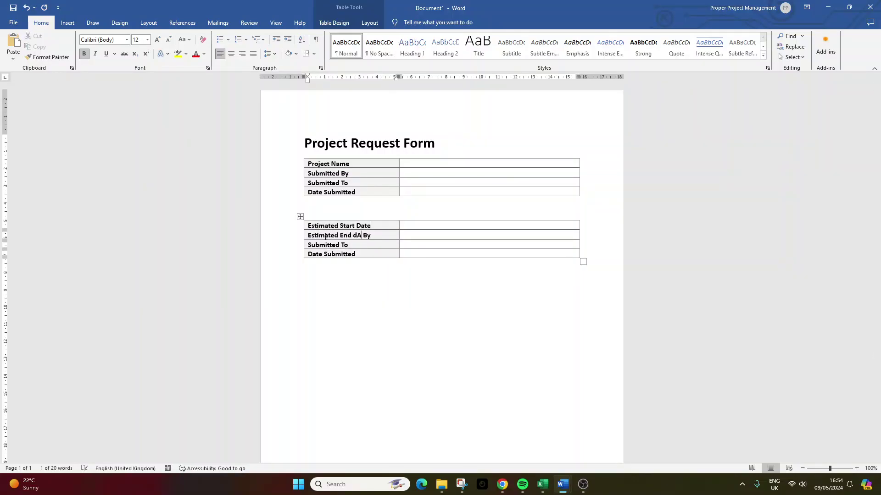
pyautogui.press('Delete')
pyautogui.press('Delete')
pyautogui.press('Delete')
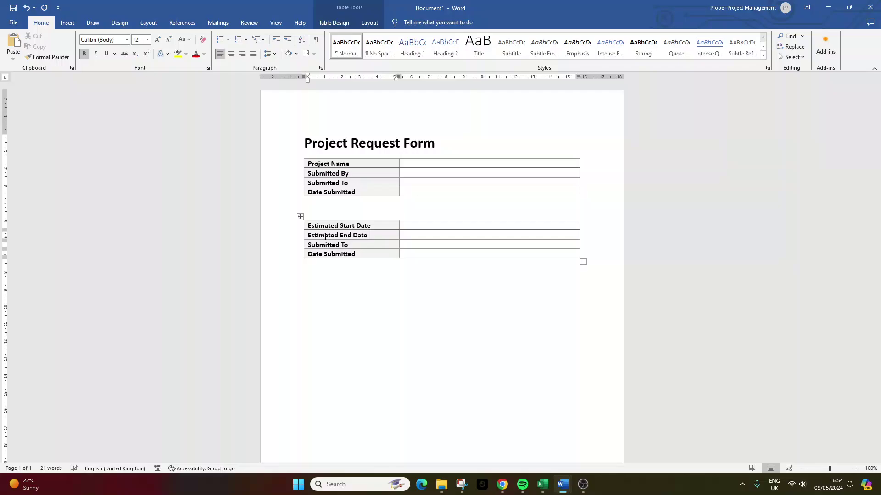
# Step: Delete the Submitted To and Date Submitted rows from the lower table
pyautogui.moveTo(320, 245); pyautogui.dragTo(431, 256)
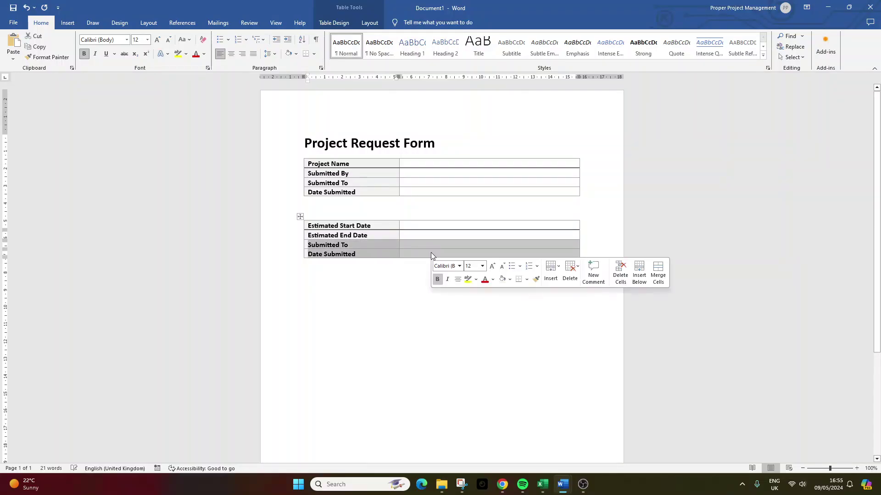
pyautogui.click(570, 271)
pyautogui.click(592, 293)
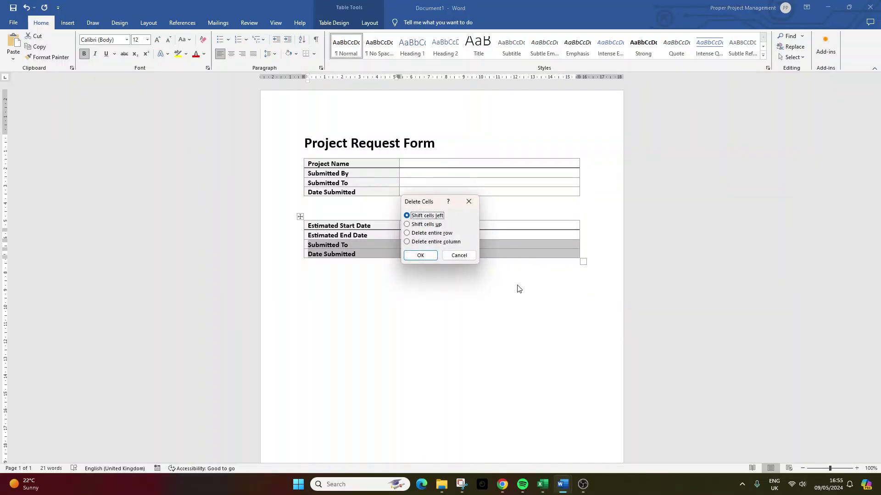
pyautogui.click(426, 257)
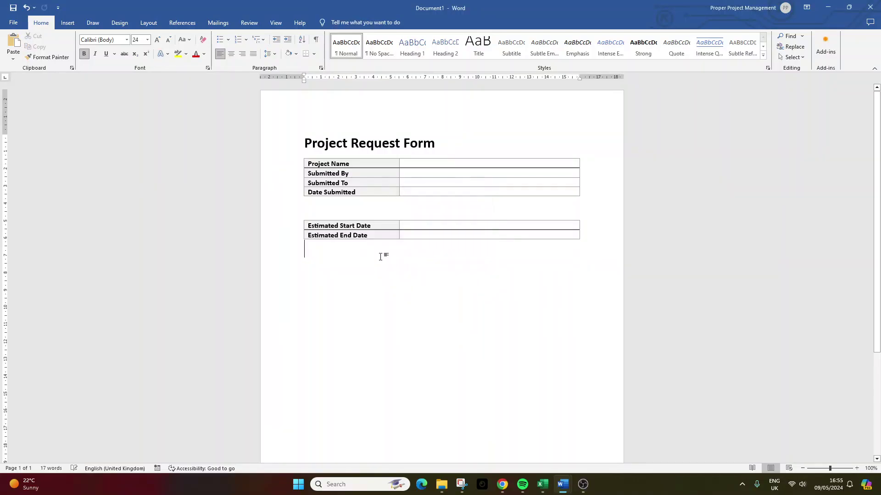
# Step: Shrink the empty line between the tables to 12 pt, then select the date table and the line below it
pyautogui.click(314, 210)
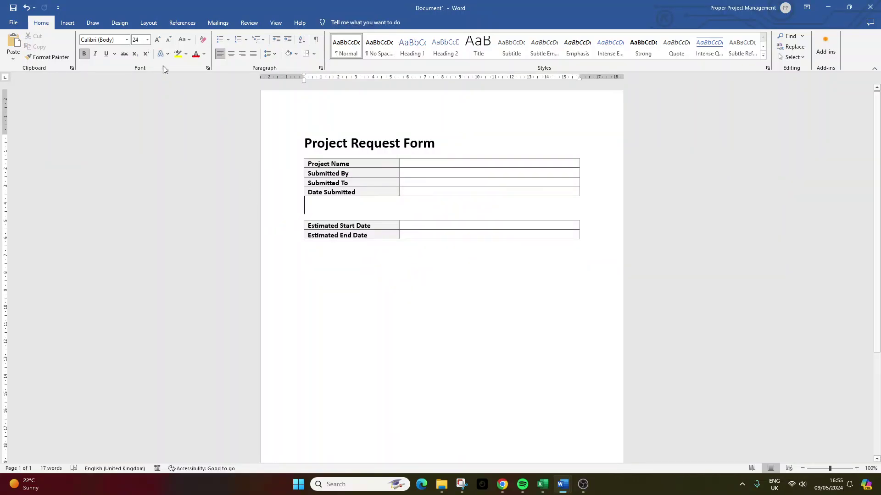
pyautogui.click(168, 41)
pyautogui.click(168, 40)
pyautogui.click(168, 40)
pyautogui.click(168, 40)
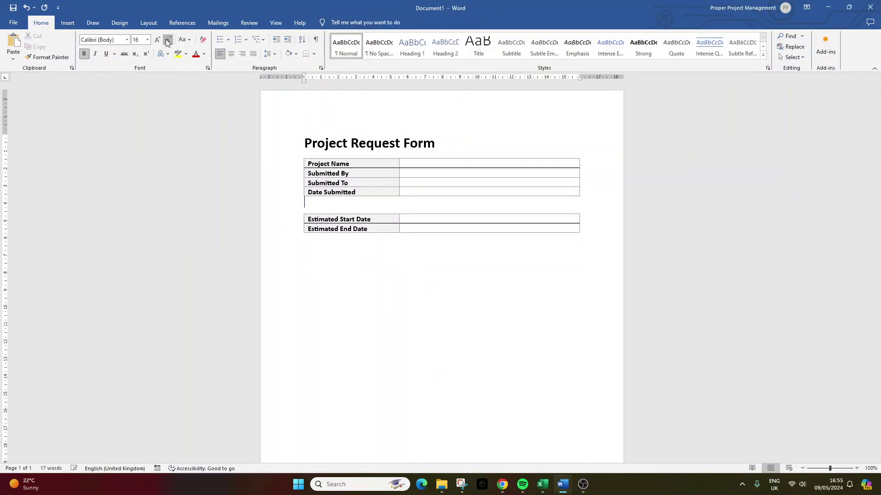
pyautogui.click(168, 40)
pyautogui.click(168, 40)
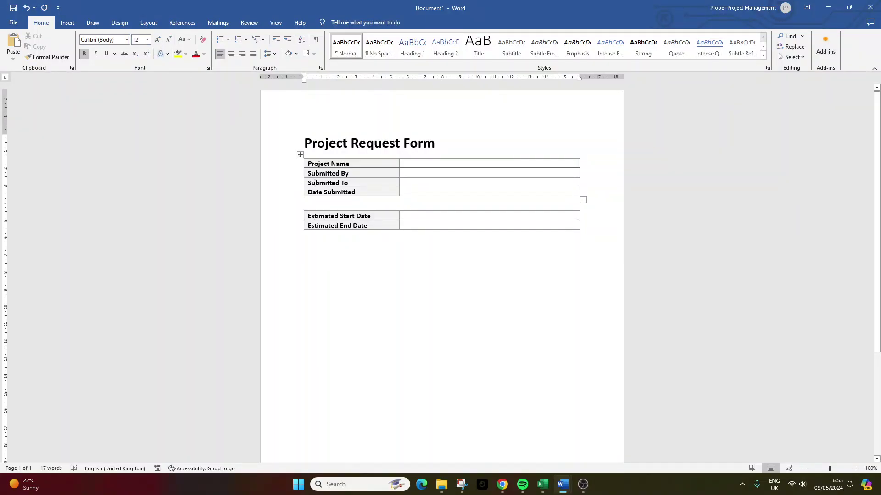
pyautogui.click(300, 206)
pyautogui.hotkey('ctrl', 'c')
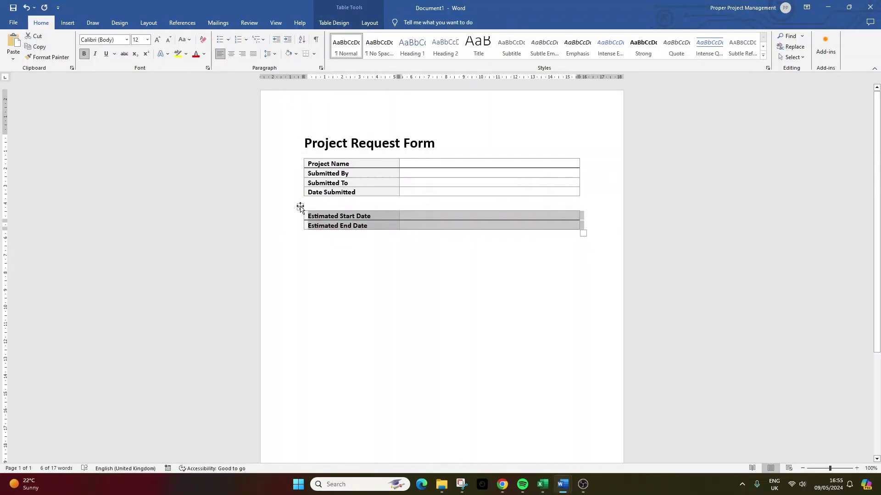
pyautogui.click(304, 237)
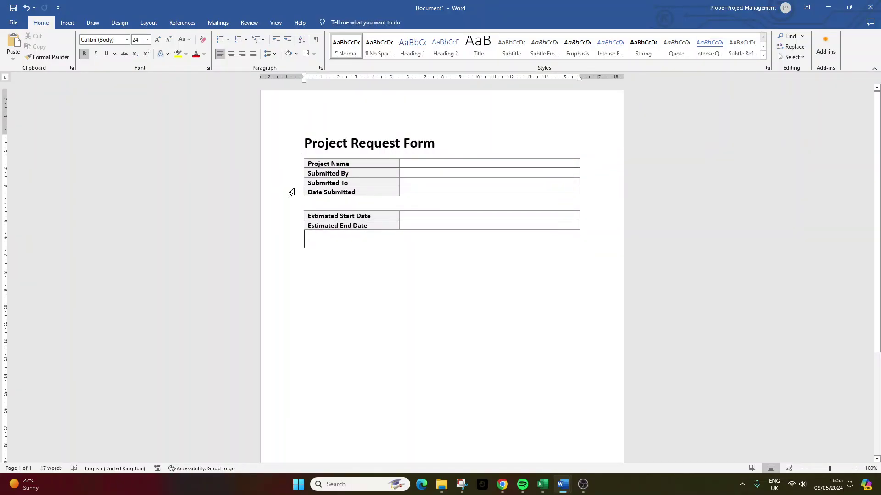
pyautogui.doubleClick(304, 243)
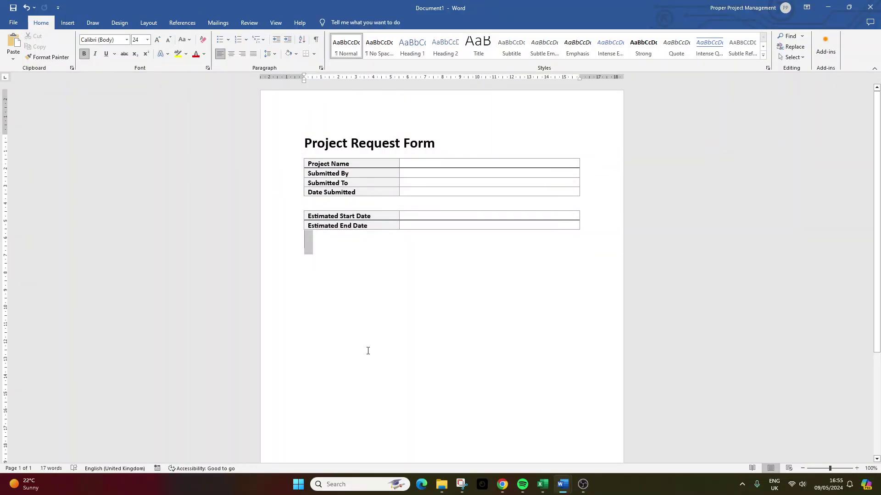
# Step: Shrink the line below the date table to 12 pt and paste a copy of the table there
pyautogui.click(166, 40)
pyautogui.click(166, 40)
pyautogui.click(166, 40)
pyautogui.click(166, 41)
pyautogui.click(166, 41)
pyautogui.click(166, 40)
pyautogui.click(314, 238)
pyautogui.hotkey('ctrl', 'v')
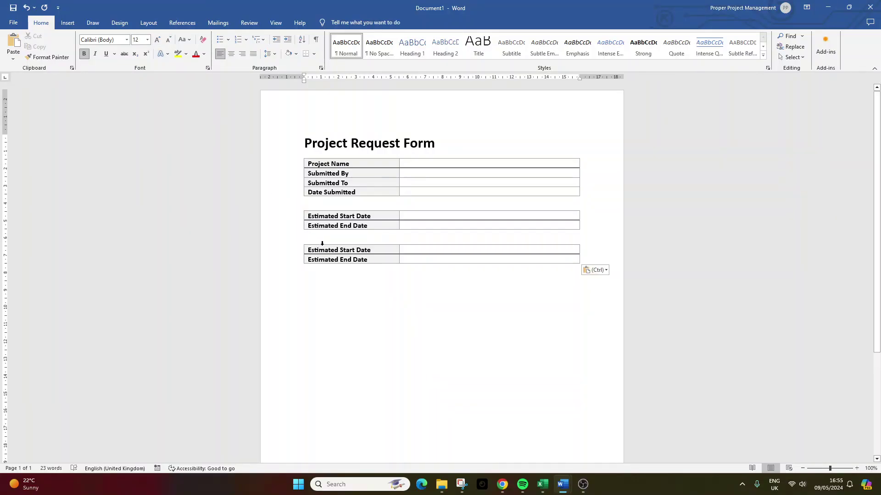
# Step: Relabel the copy's rows Project Sponsor and Project Owner, then type 'Project Summary' below
pyautogui.moveTo(322, 243); pyautogui.dragTo(324, 250)
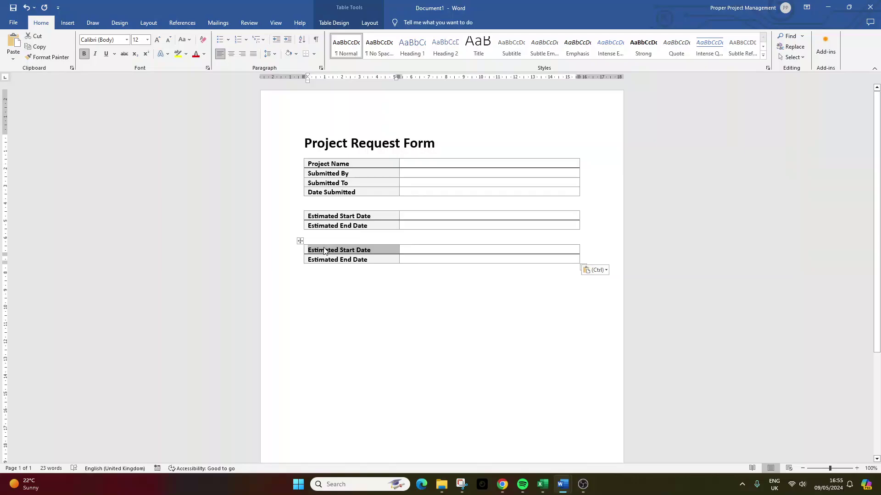
pyautogui.write('Project ')
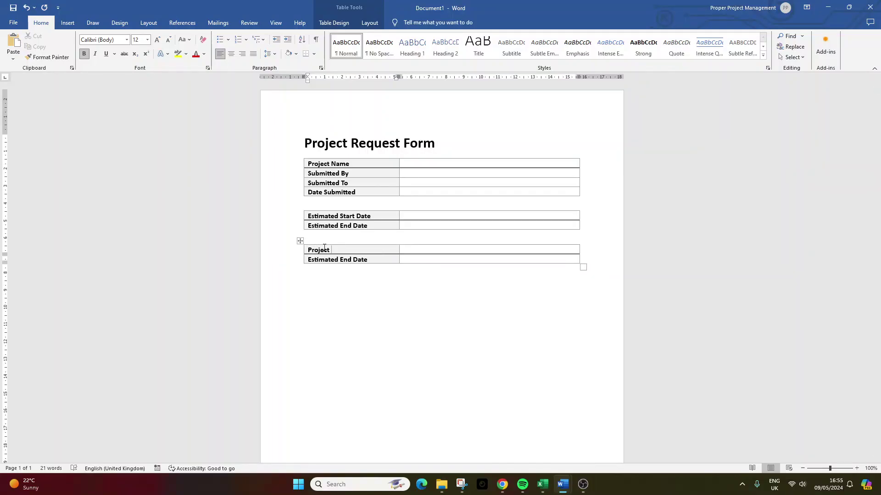
pyautogui.write('Sponsor')
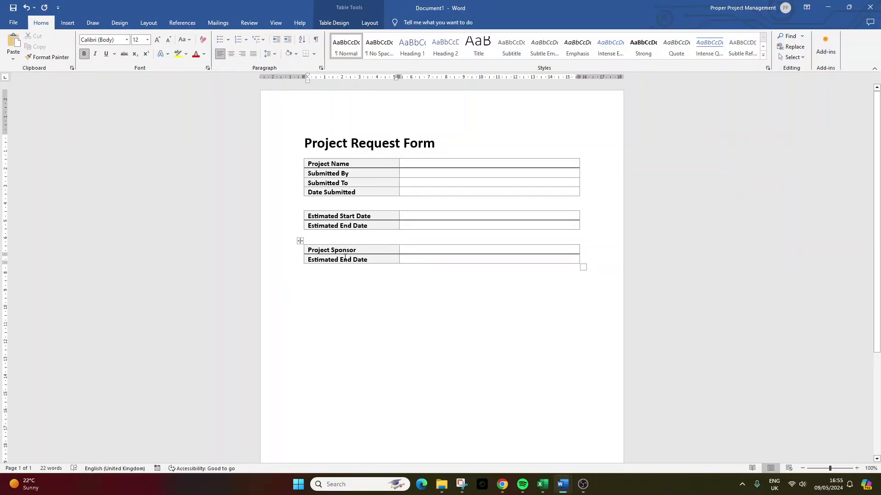
pyautogui.tripleClick(345, 258)
pyautogui.write('Project Pwn')
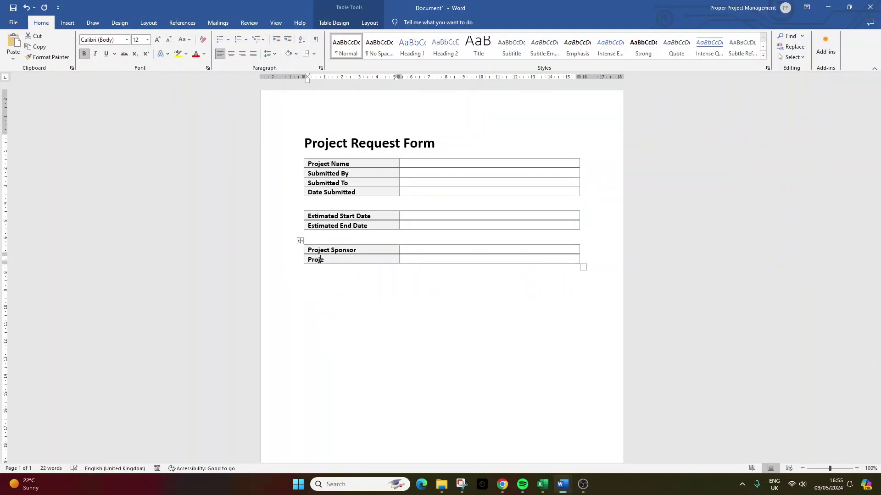
pyautogui.press('BackSpace')
pyautogui.press('BackSpace')
pyautogui.press('BackSpace')
pyautogui.write('Ov')
pyautogui.click(410, 313)
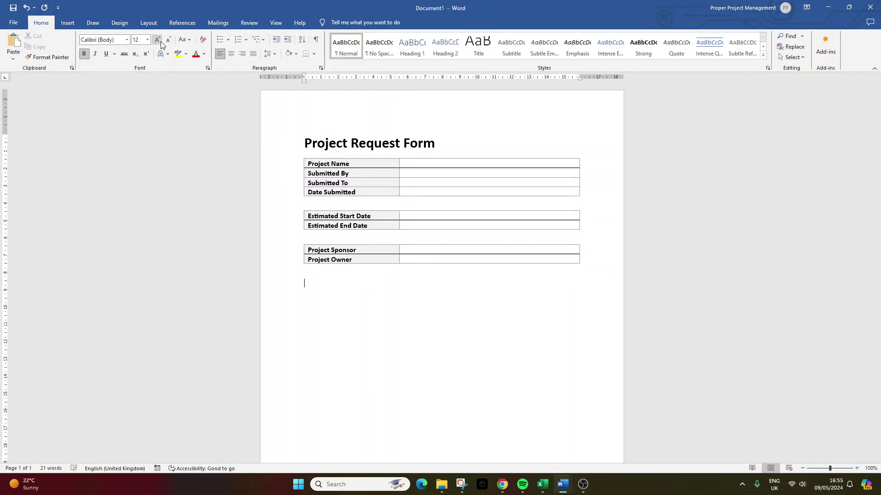
pyautogui.write('Project Summary')
# Step: Enlarge the Project Summary heading to 18 pt and add an empty line after it
pyautogui.tripleClick(318, 288)
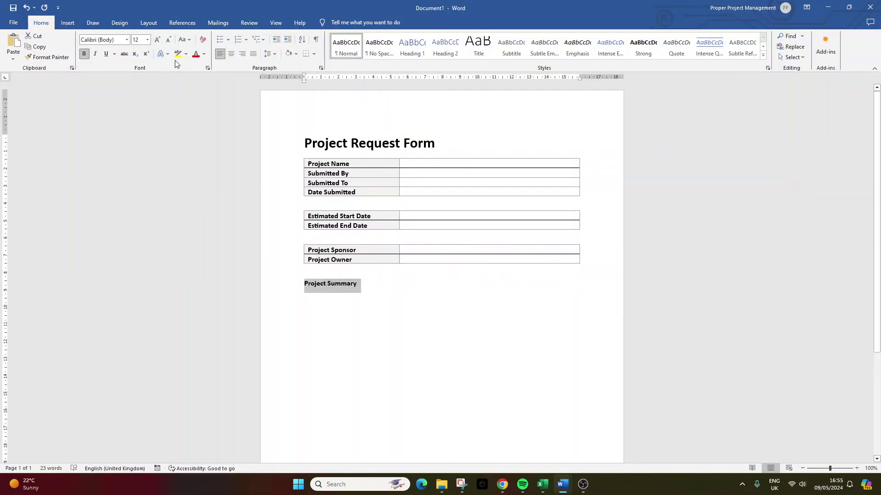
pyautogui.click(351, 143)
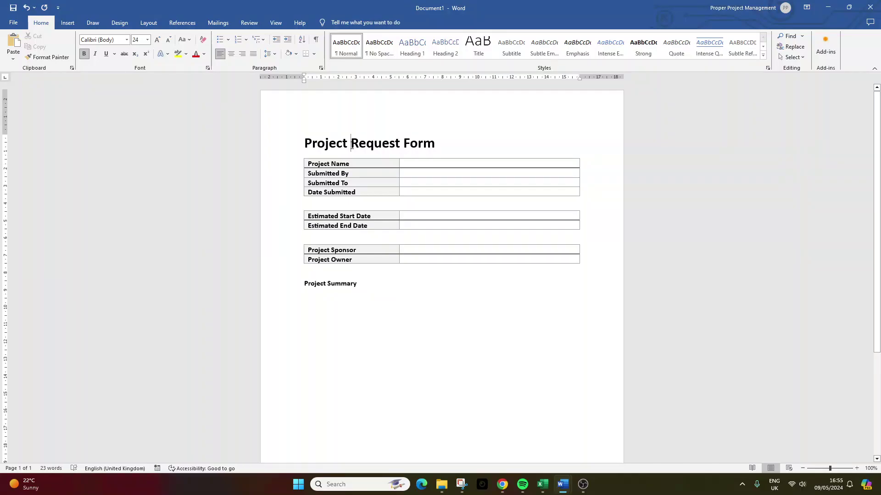
pyautogui.tripleClick(353, 284)
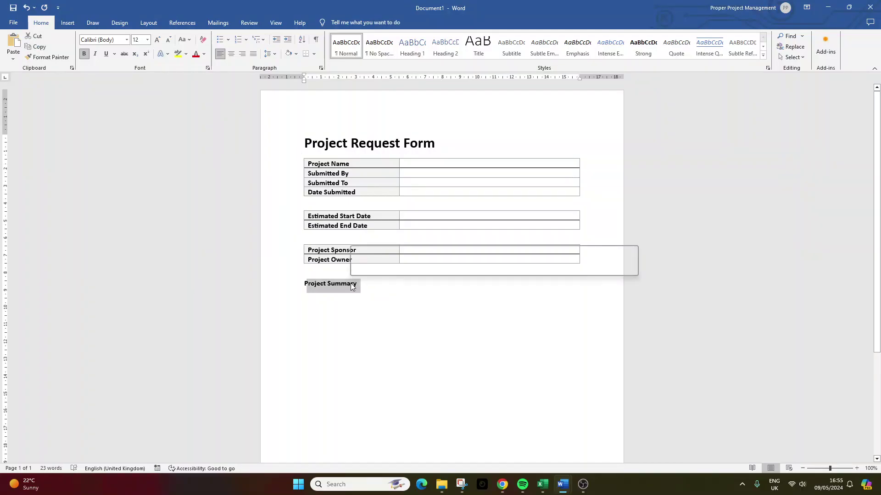
pyautogui.click(157, 39)
pyautogui.click(157, 40)
pyautogui.click(157, 39)
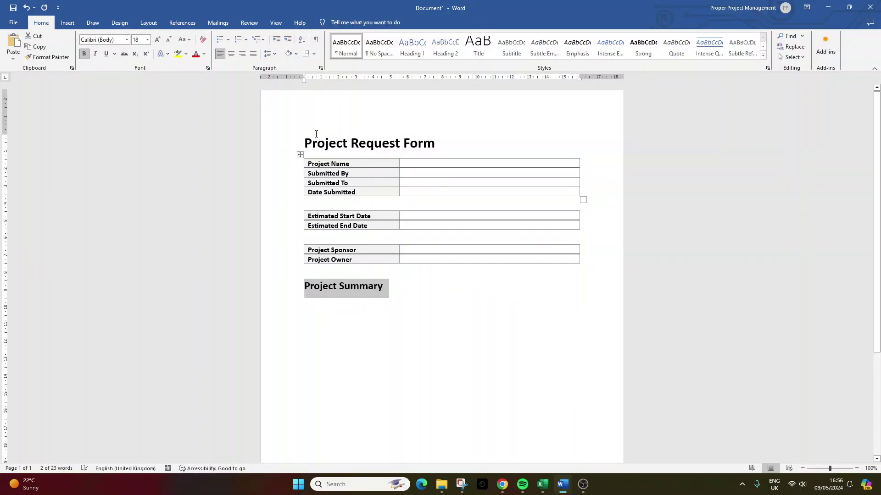
pyautogui.click(336, 143)
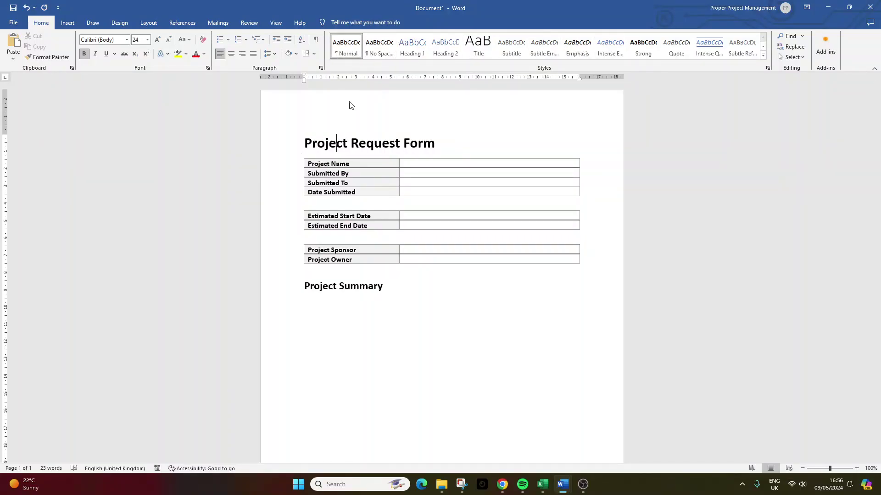
pyautogui.click(377, 287)
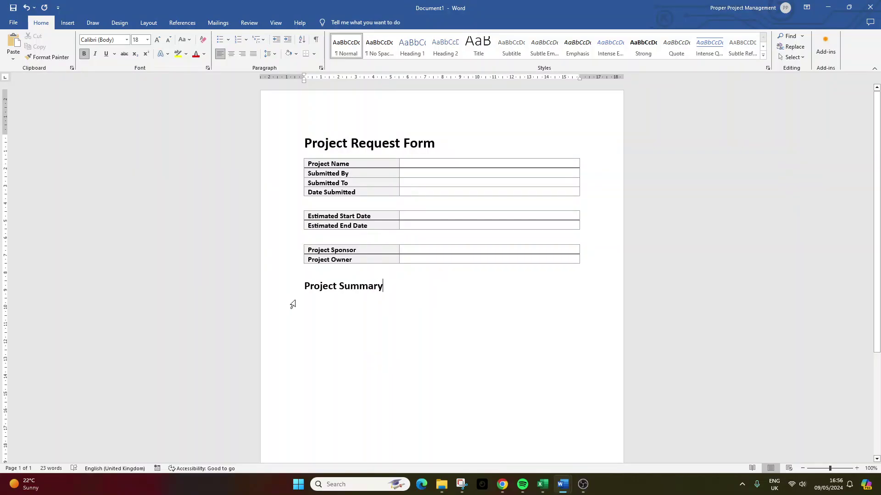
pyautogui.press('Return')
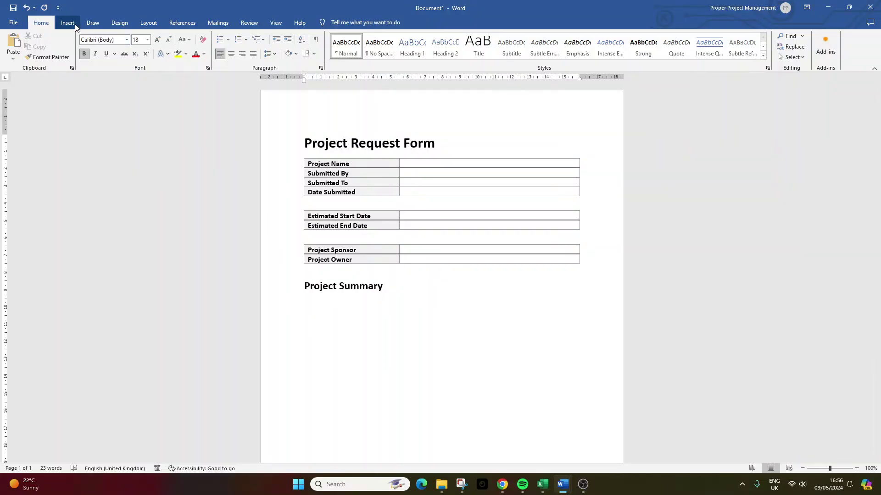
# Step: Insert a one-cell box below Project Summary and make it two lines taller
pyautogui.click(74, 25)
pyautogui.click(78, 56)
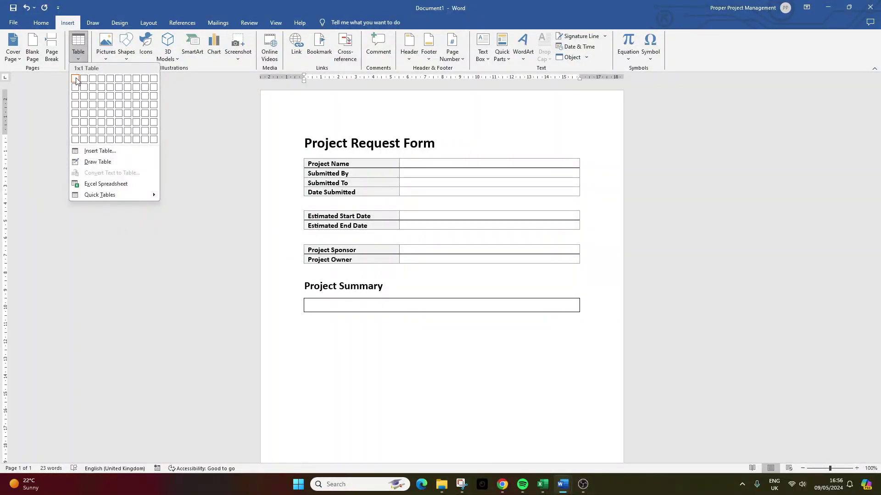
pyautogui.click(76, 79)
pyautogui.press('Return')
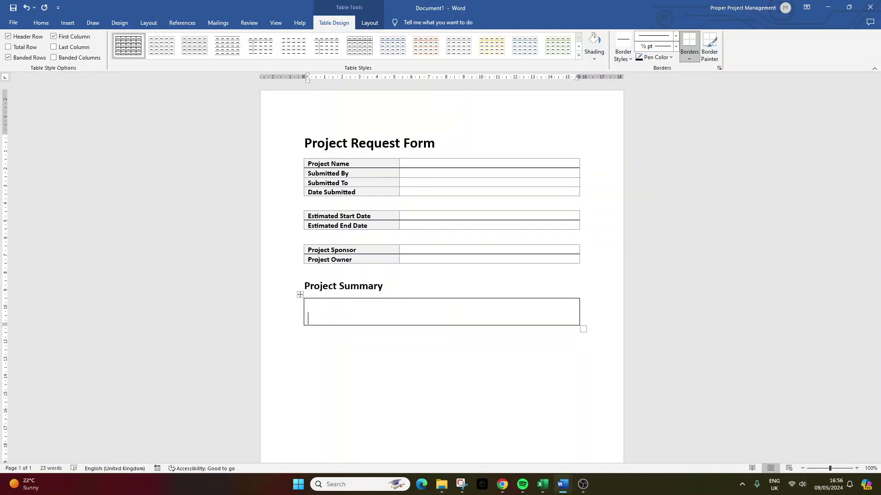
pyautogui.press('Return')
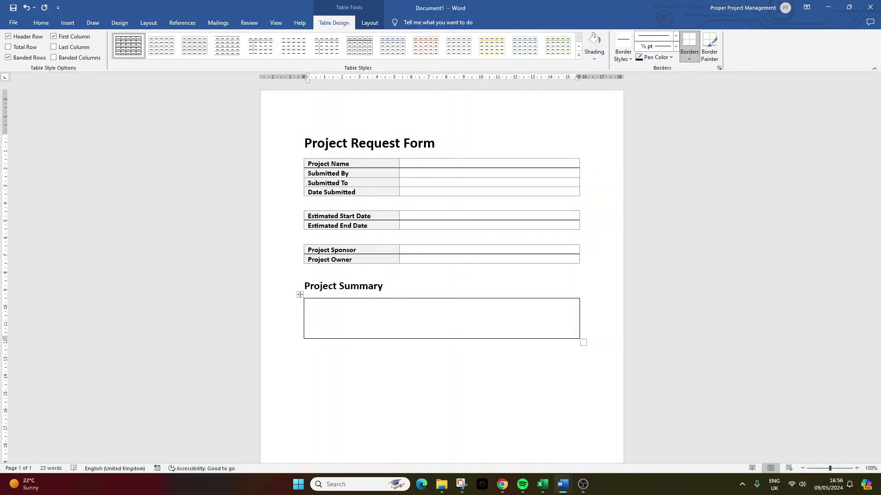
# Step: Paste a copy of the heading and box below, separated by a blank line
pyautogui.moveTo(304, 283); pyautogui.dragTo(321, 310)
pyautogui.hotkey('ctrl', 'c')
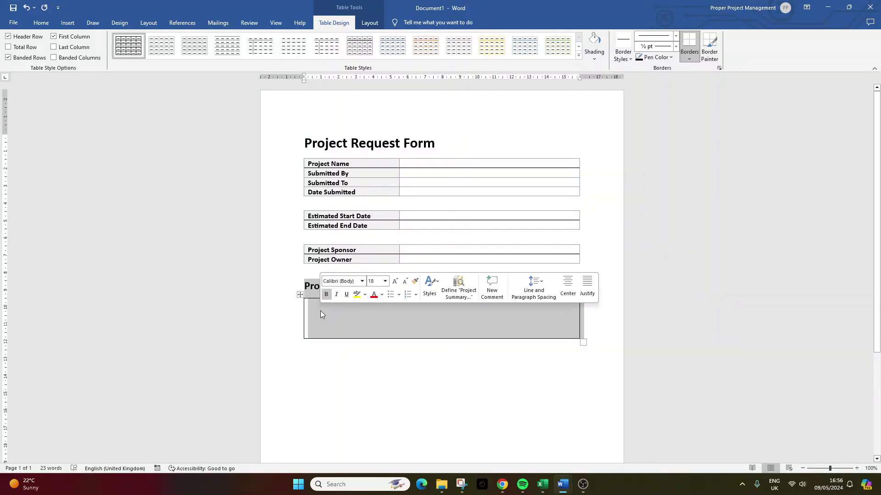
pyautogui.click(328, 343)
pyautogui.hotkey('ctrl', 'v')
pyautogui.click(306, 347)
pyautogui.press('Return')
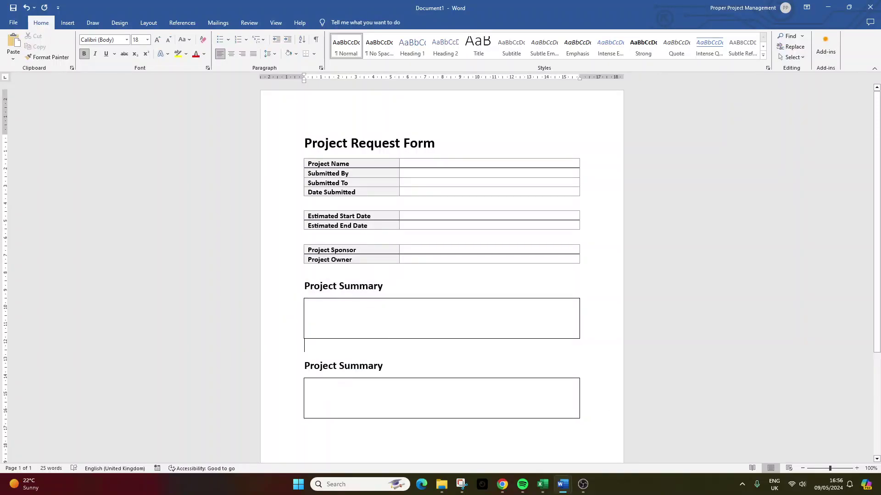
# Step: Shrink the blank spacer line above the copied heading to 12 pt
pyautogui.click(169, 40)
pyautogui.click(169, 39)
pyautogui.click(170, 40)
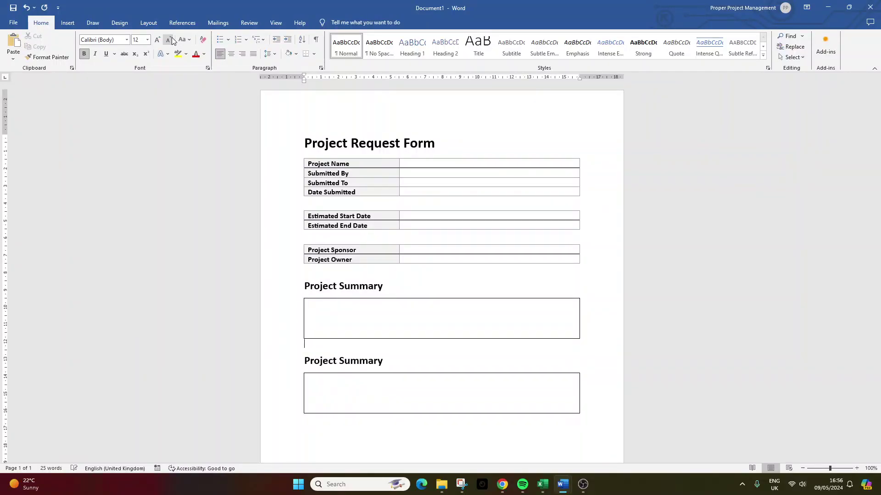
# Step: Retitle the copied heading 'Desired Project Outcome'
pyautogui.tripleClick(345, 361)
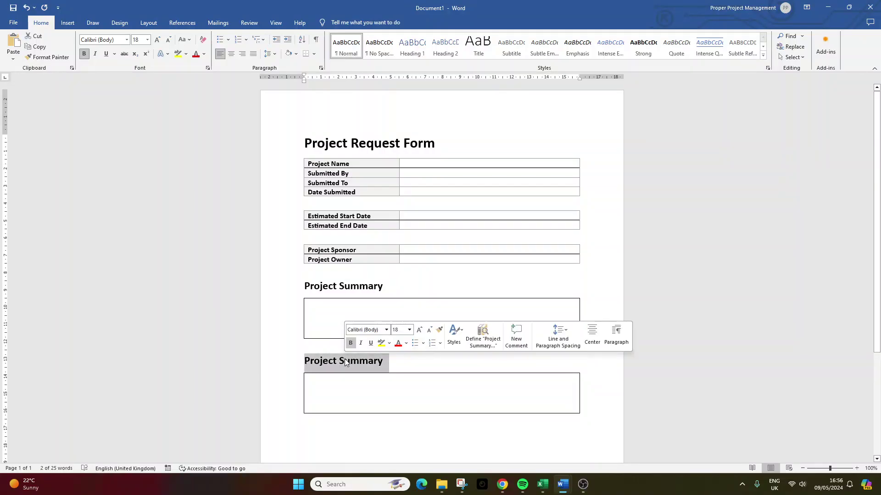
pyautogui.write('Desired Project Outcome')
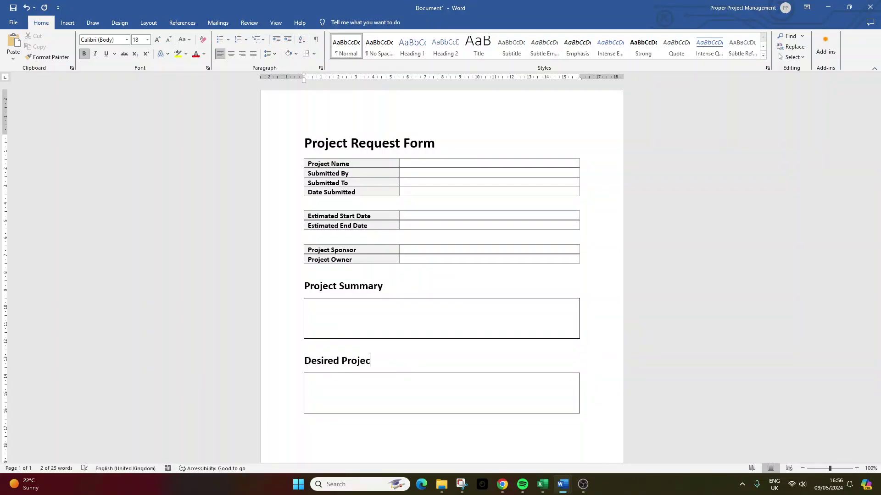
pyautogui.click(358, 311)
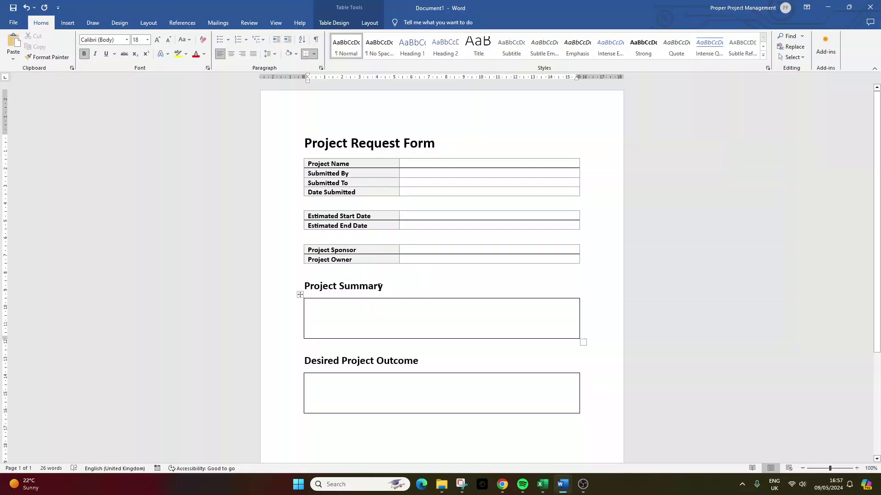
# Step: Paste a copy of the Desired Project Outcome section below, with a blank line above, retitled 'Benefits of Project'
pyautogui.moveTo(308, 360); pyautogui.dragTo(324, 371)
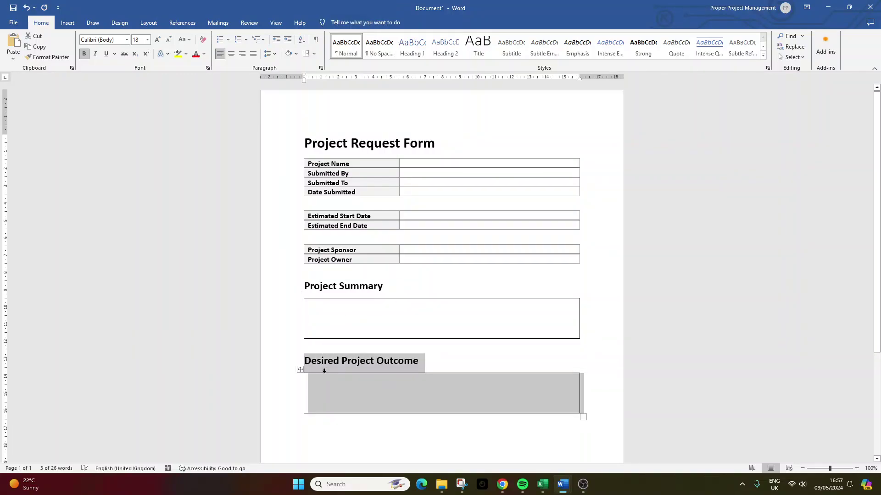
pyautogui.click(311, 361)
pyautogui.moveTo(307, 360); pyautogui.dragTo(328, 388)
pyautogui.hotkey('ctrl', 'c')
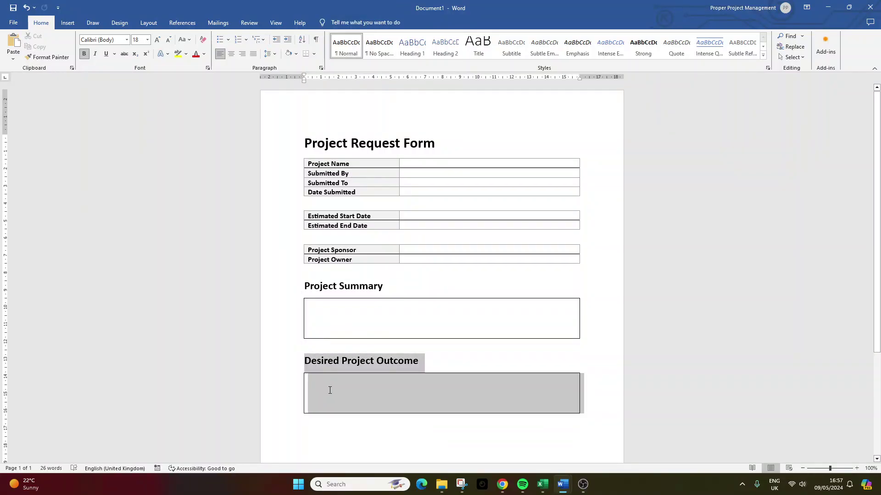
pyautogui.click(317, 424)
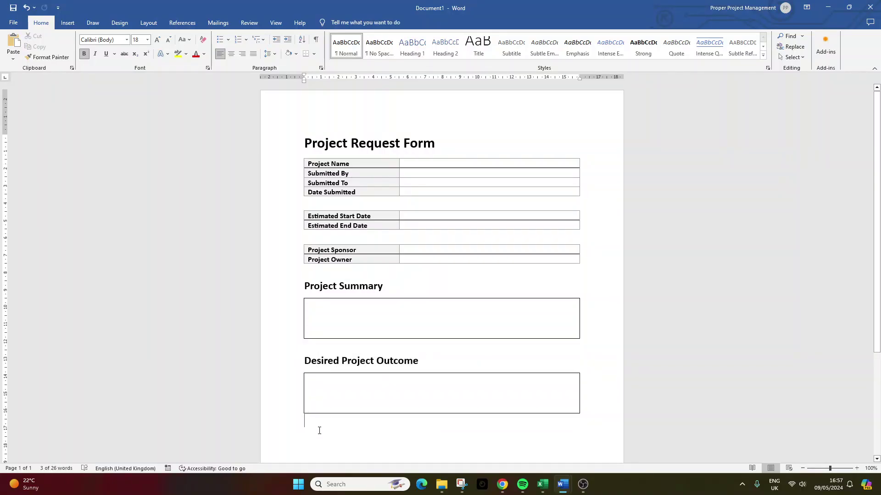
pyautogui.scroll(-2, 338, 398)
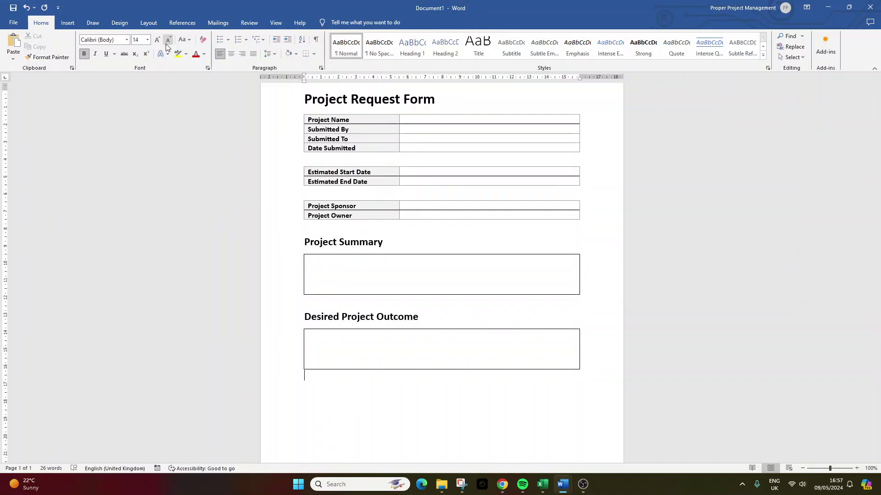
pyautogui.hotkey('ctrl', 'v')
pyautogui.click(305, 377)
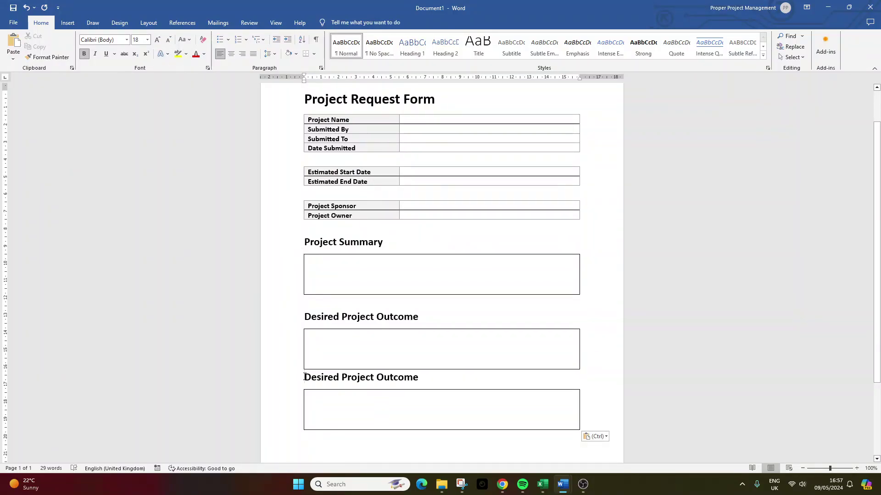
pyautogui.press('Return')
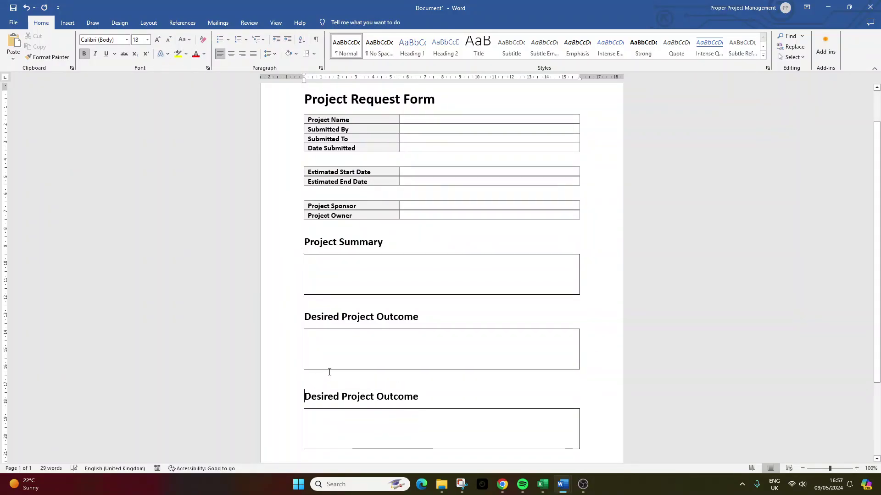
pyautogui.tripleClick(354, 397)
pyautogui.write('Benefit')
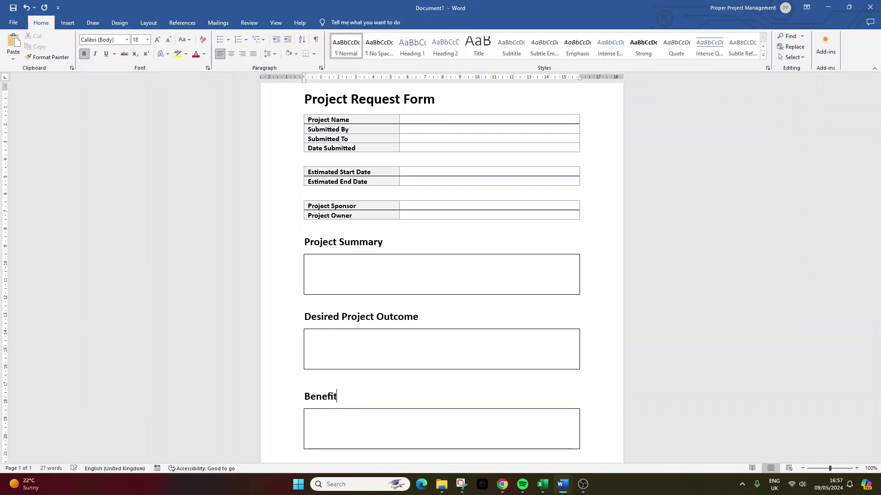
pyautogui.write('s of Projec')
pyautogui.write('t')
# Step: Paste another copy of the Benefits of Project section beneath it, separated by a blank line
pyautogui.scroll(-3, 338, 363)
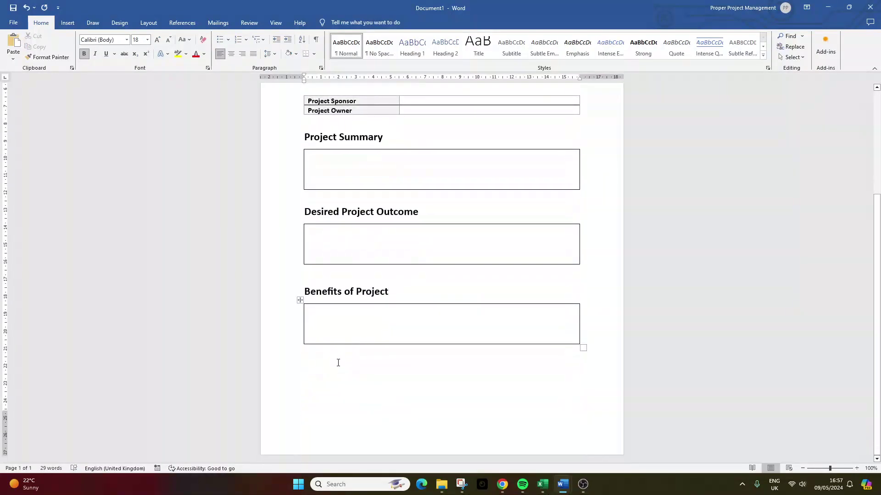
pyautogui.moveTo(310, 297); pyautogui.dragTo(328, 333)
pyautogui.hotkey('ctrl', 'c')
pyautogui.click(312, 362)
pyautogui.hotkey('ctrl', 'v')
pyautogui.click(299, 289)
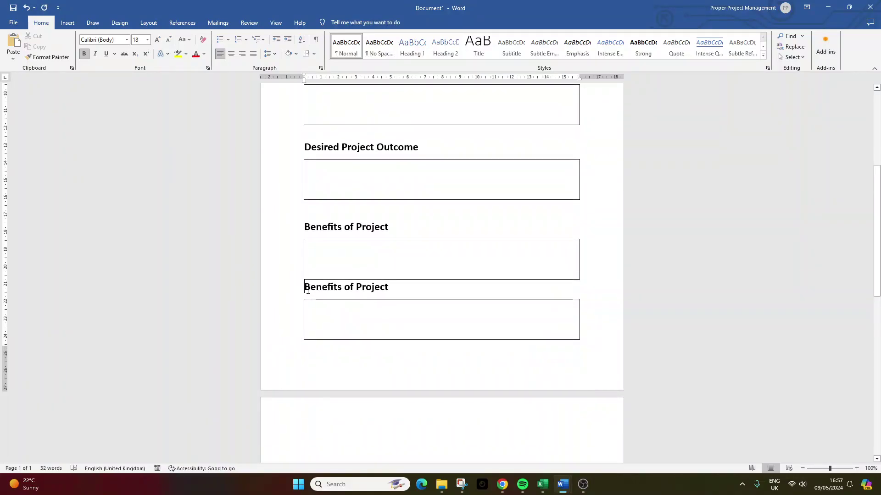
pyautogui.press('Return')
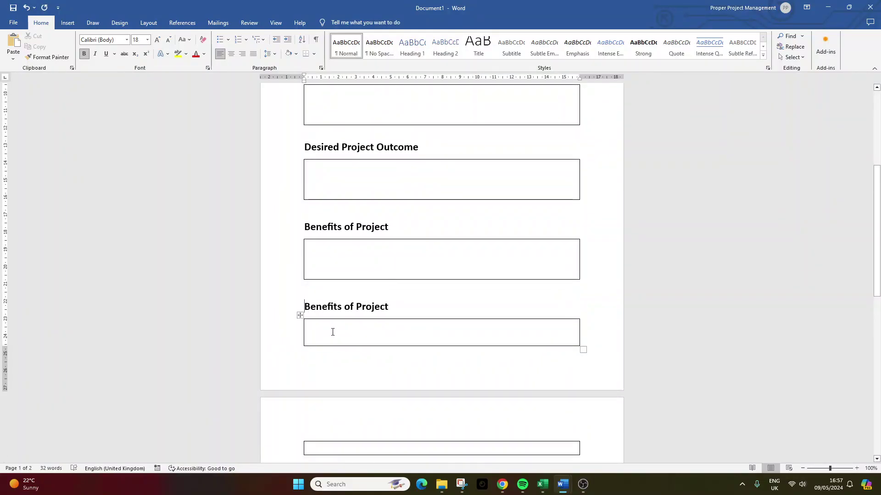
# Step: Retitle the lower copy 'Assumptions' and move it onto a new page
pyautogui.tripleClick(330, 306)
pyautogui.write('Assumptions')
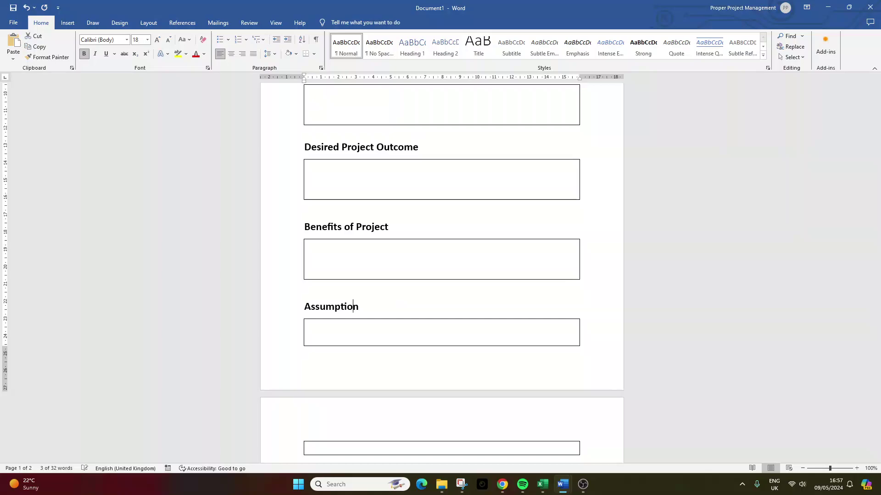
pyautogui.click(306, 306)
pyautogui.hotkey('ctrl', 'Return')
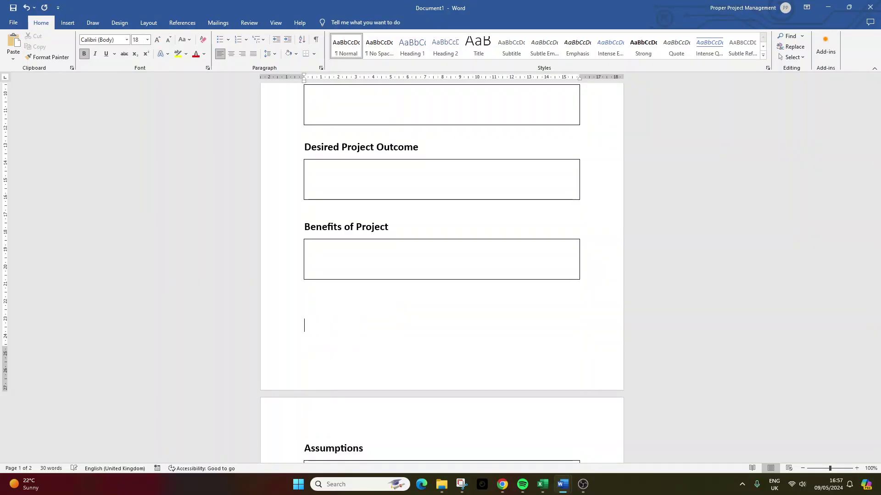
# Step: Paste a section below Assumptions and retitle it 'Measurements of Success'
pyautogui.scroll(-5, 315, 358)
pyautogui.click(315, 359)
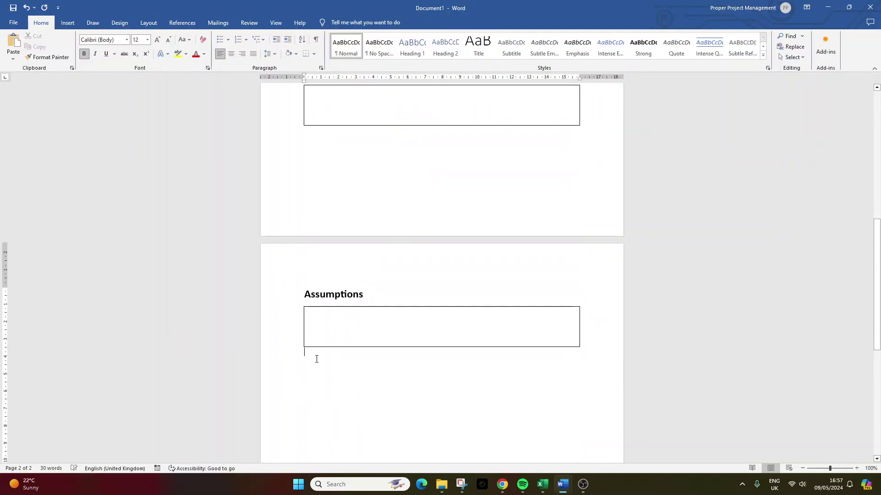
pyautogui.hotkey('ctrl', 'v')
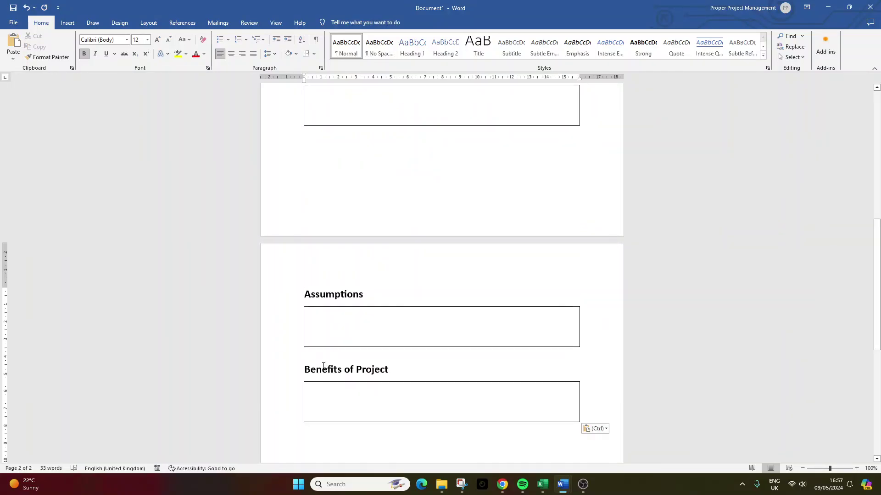
pyautogui.tripleClick(322, 369)
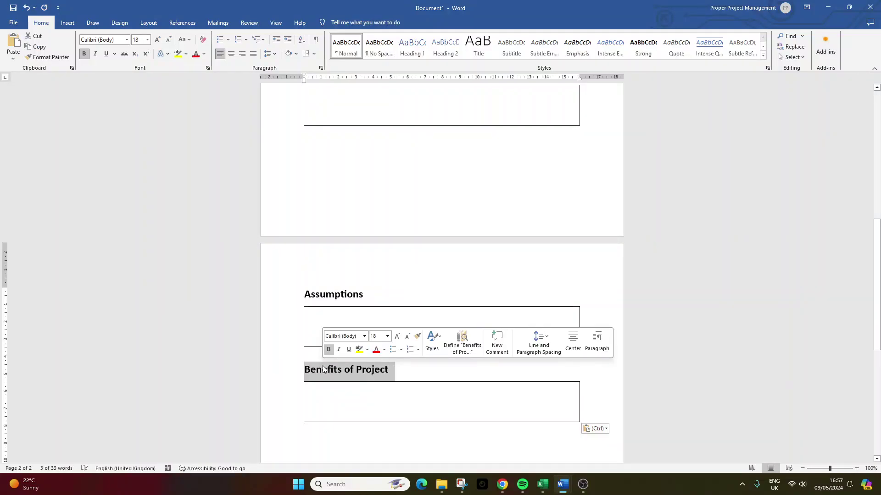
pyautogui.write('Measurements')
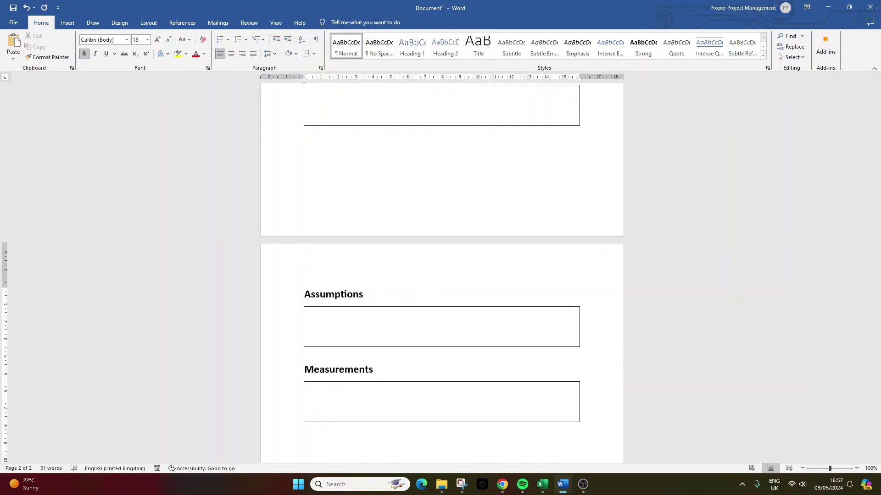
pyautogui.write(' of Success')
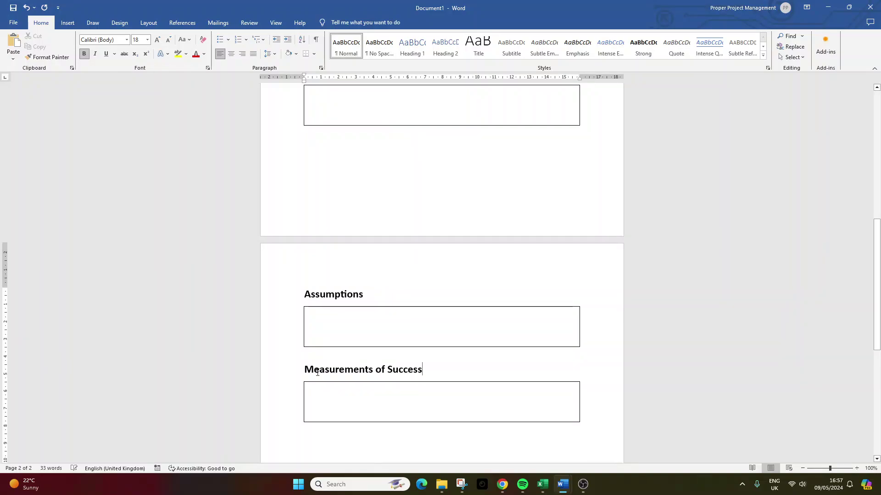
# Step: Paste another Benefits of Project copy below the Measurements of Success box
pyautogui.click(345, 394)
pyautogui.scroll(-2, 346, 397)
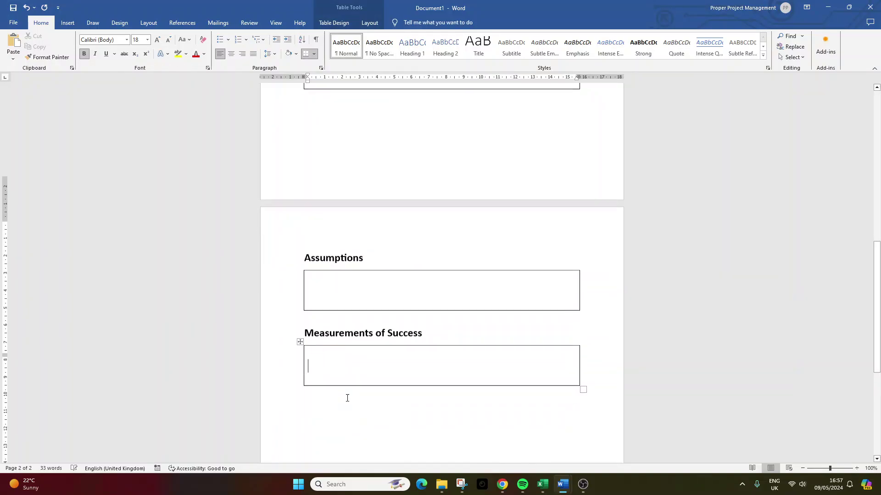
pyautogui.click(328, 369)
pyautogui.press('Return')
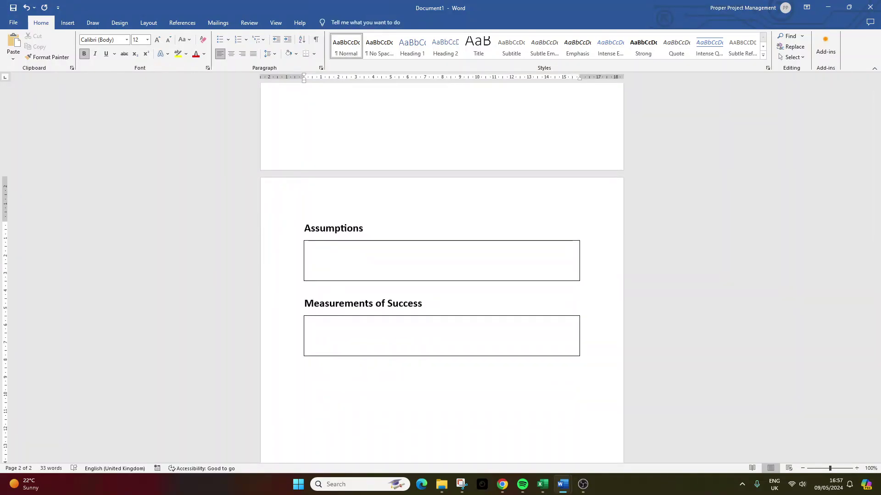
pyautogui.hotkey('ctrl', 'v')
# Step: Delete the box under the pasted Benefits heading and retitle the heading 'Scope of Work'
pyautogui.tripleClick(341, 376)
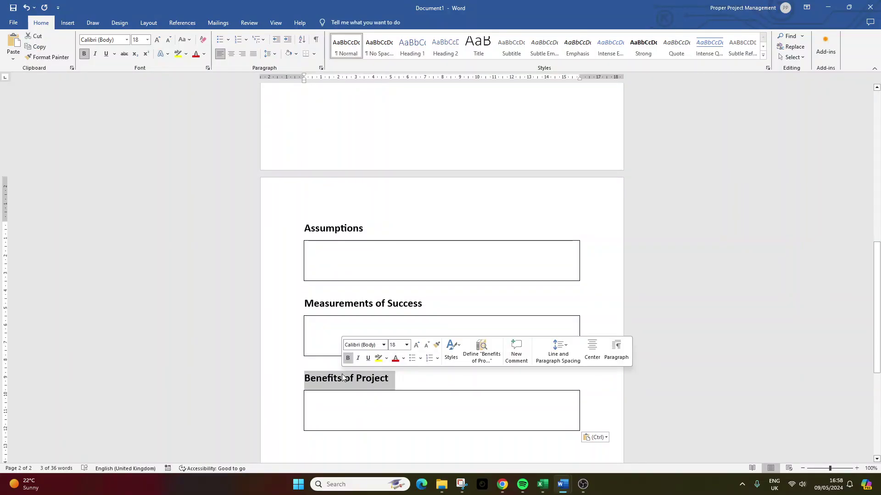
pyautogui.click(331, 389)
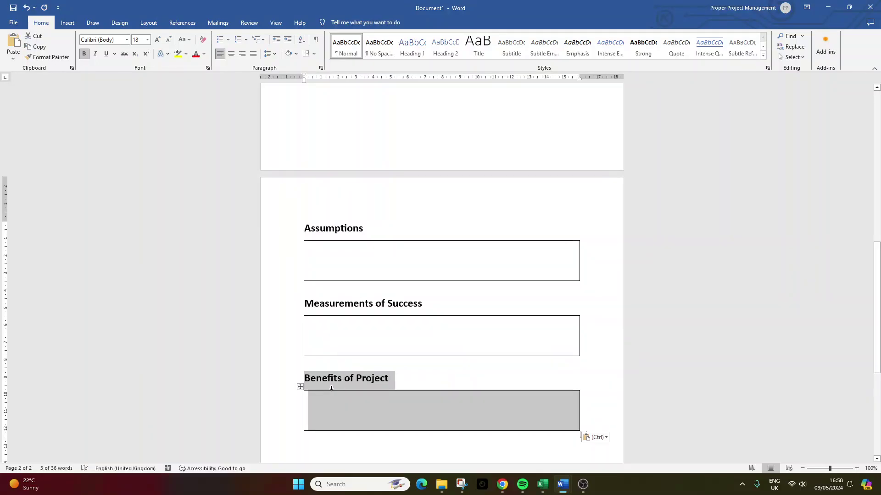
pyautogui.click(301, 392)
pyautogui.click(301, 387)
pyautogui.press('Delete')
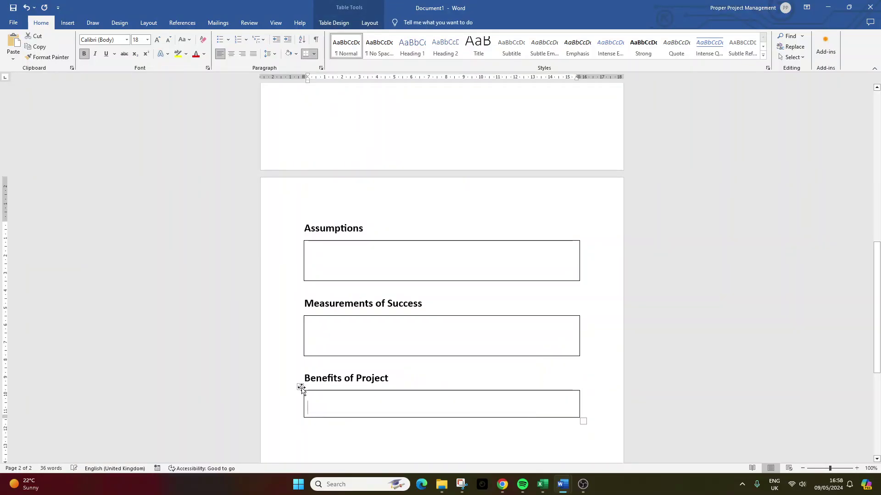
pyautogui.click(300, 388)
pyautogui.press('BackSpace')
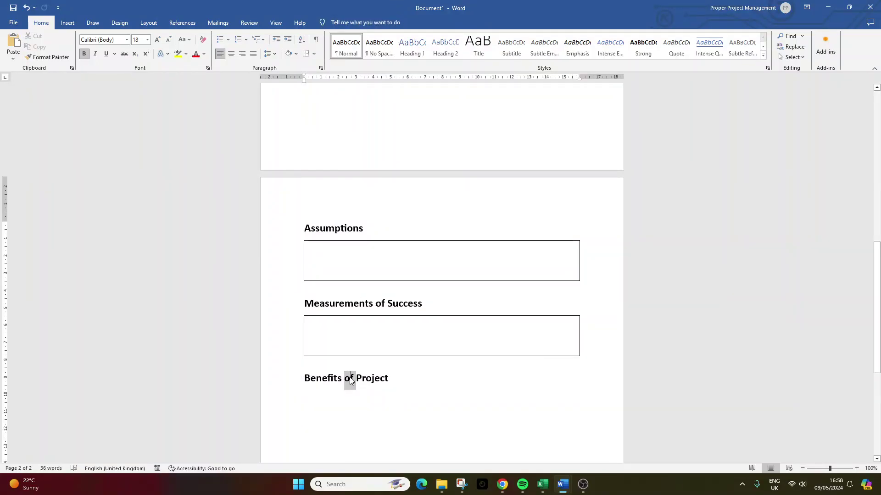
pyautogui.tripleClick(349, 377)
pyautogui.write('Scope of Work')
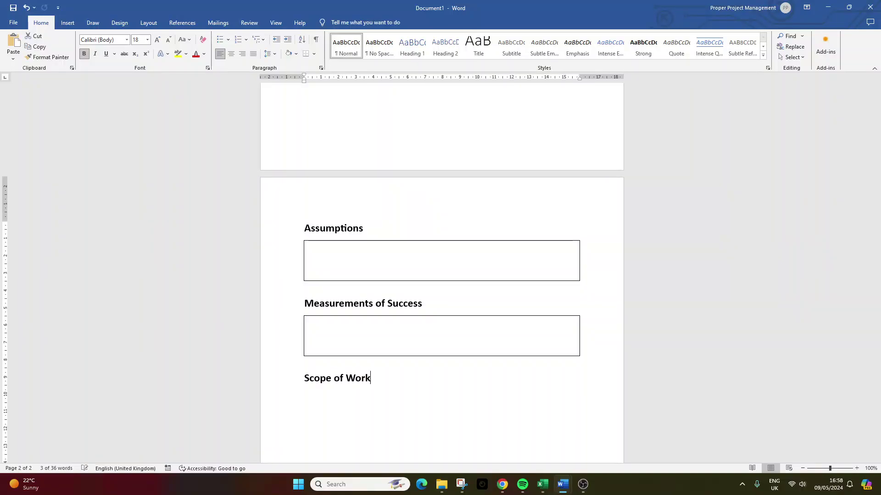
# Step: Copy the Project Name field table and paste it on a new line under Scope of Work
pyautogui.scroll(10, 387, 261)
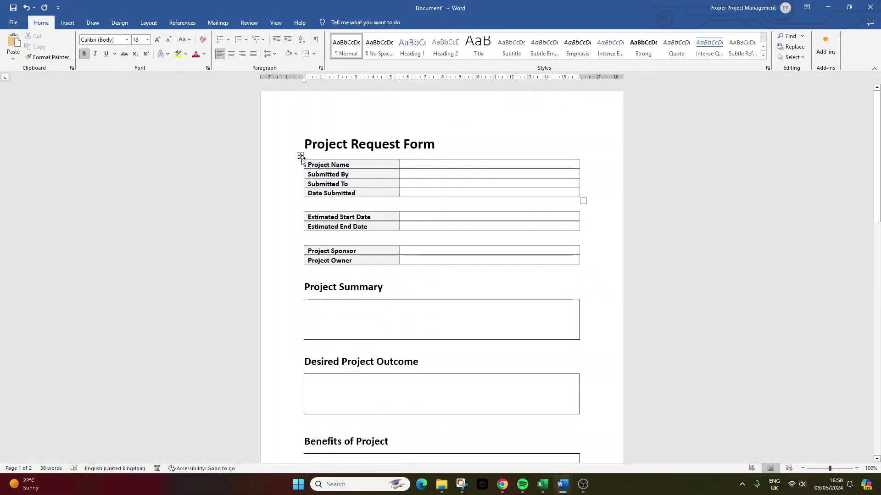
pyautogui.click(300, 156)
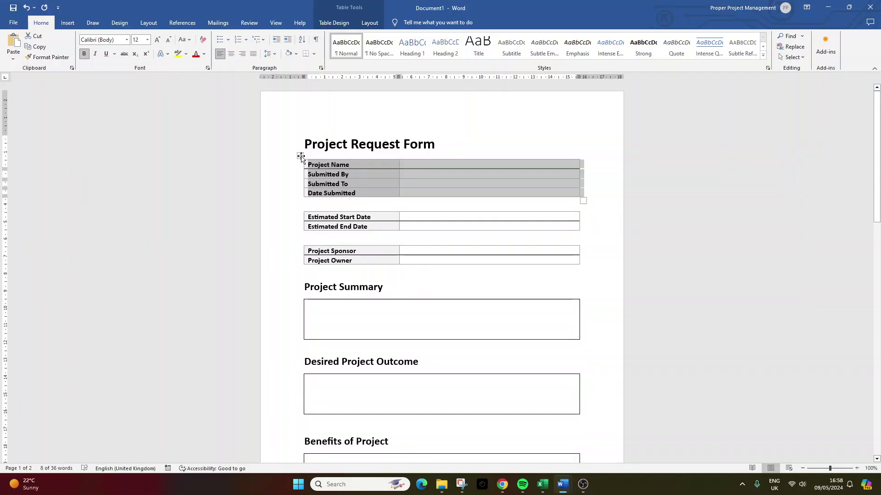
pyautogui.scroll(-10, 338, 262)
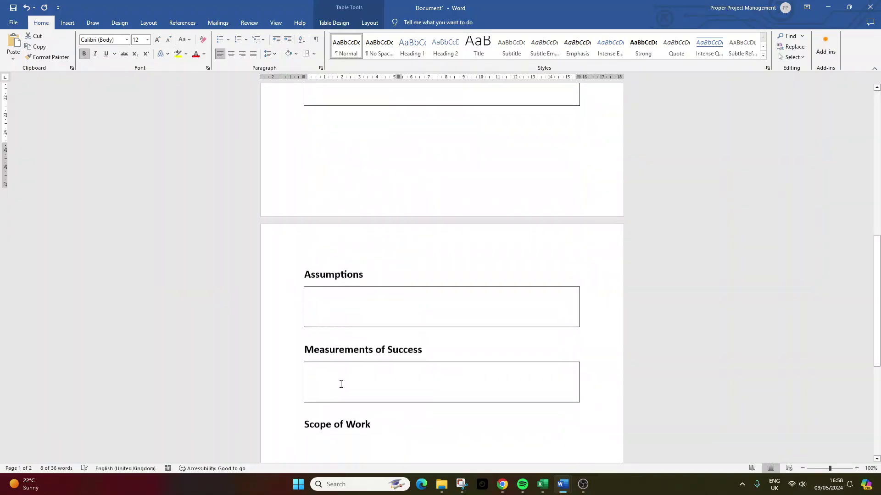
pyautogui.click(331, 396)
pyautogui.press('Return')
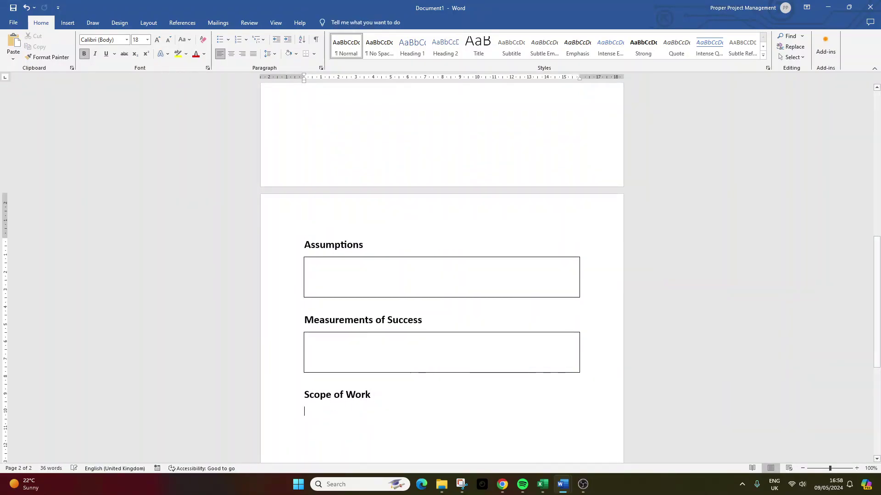
pyautogui.hotkey('ctrl', 'v')
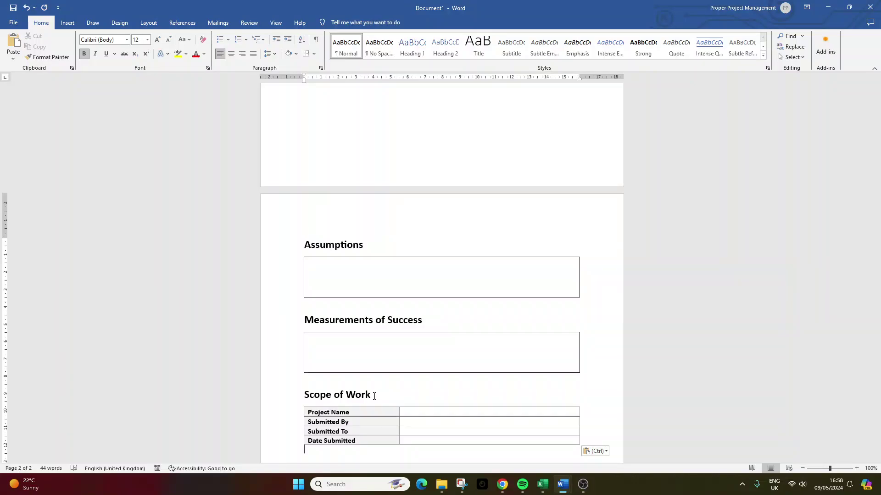
# Step: Relabel the first three rows In Scope, Out of Scope and Uncertain
pyautogui.click(306, 412)
pyautogui.write('In Scope')
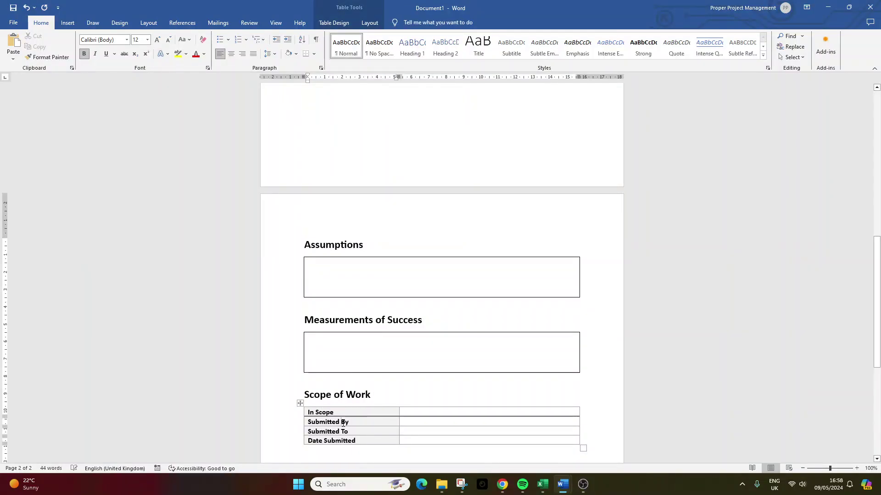
pyautogui.tripleClick(343, 425)
pyautogui.write('Out of')
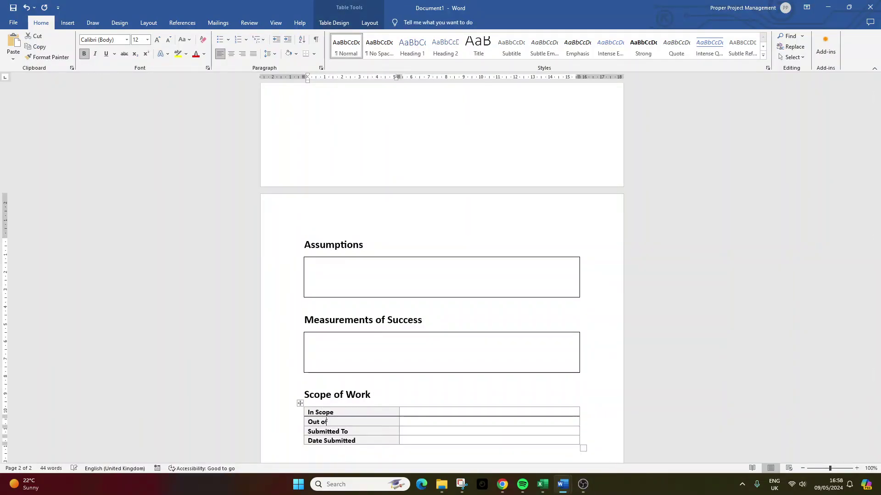
pyautogui.write(' Scope')
pyautogui.tripleClick(337, 431)
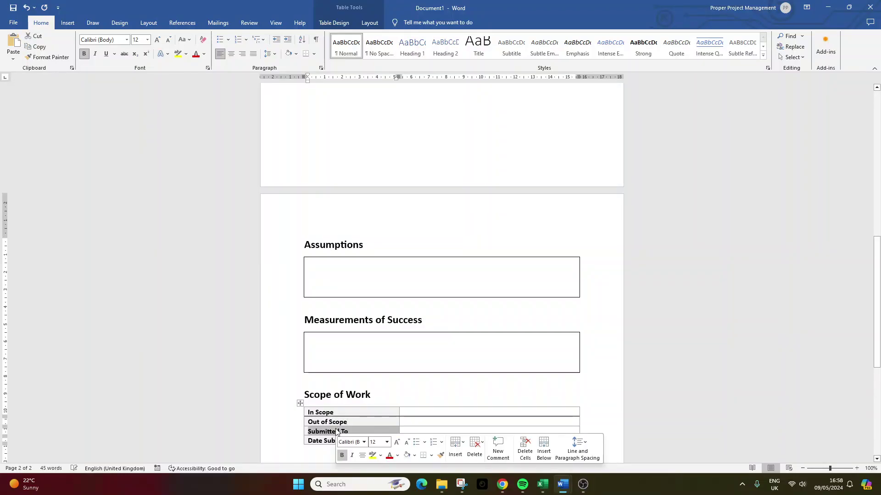
pyautogui.write('Uncertain')
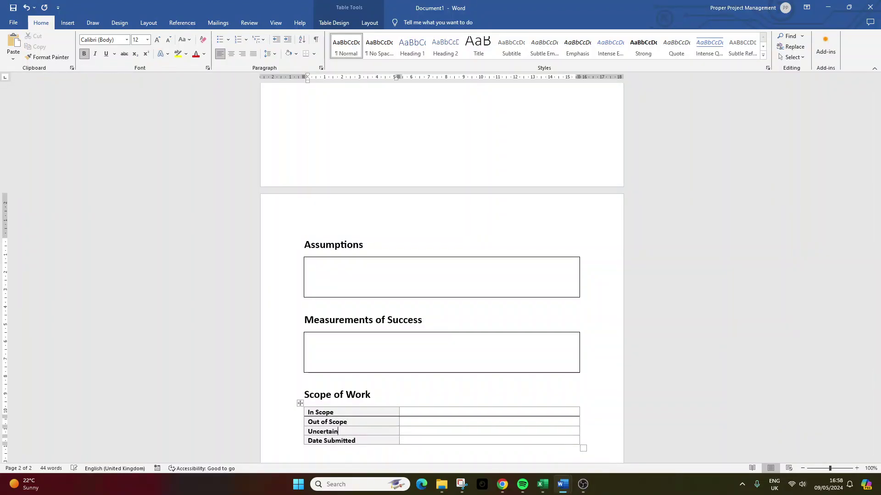
# Step: Delete the entire Date Submitted row from the table
pyautogui.scroll(-3, 360, 383)
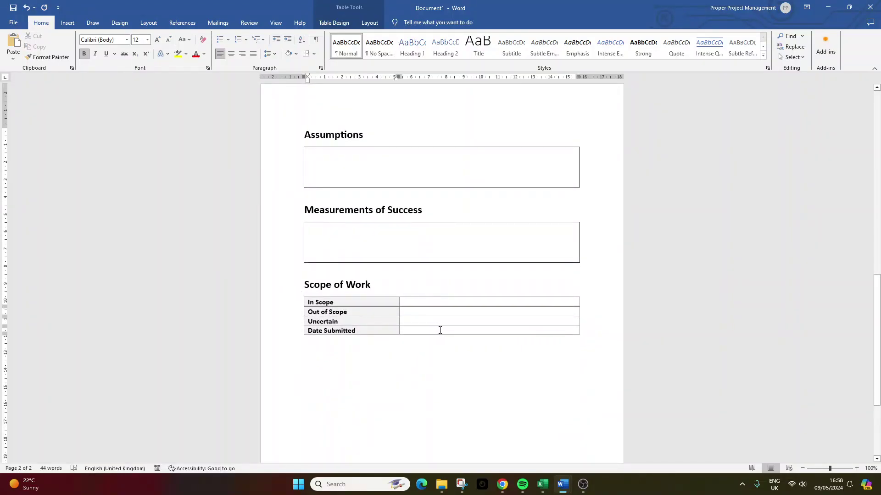
pyautogui.moveTo(440, 329); pyautogui.dragTo(373, 330)
pyautogui.press('BackSpace')
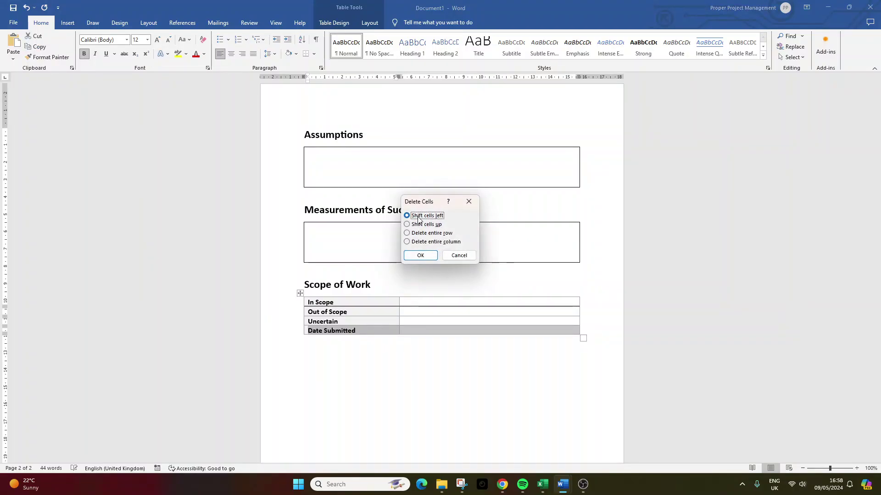
pyautogui.click(420, 256)
pyautogui.click(426, 302)
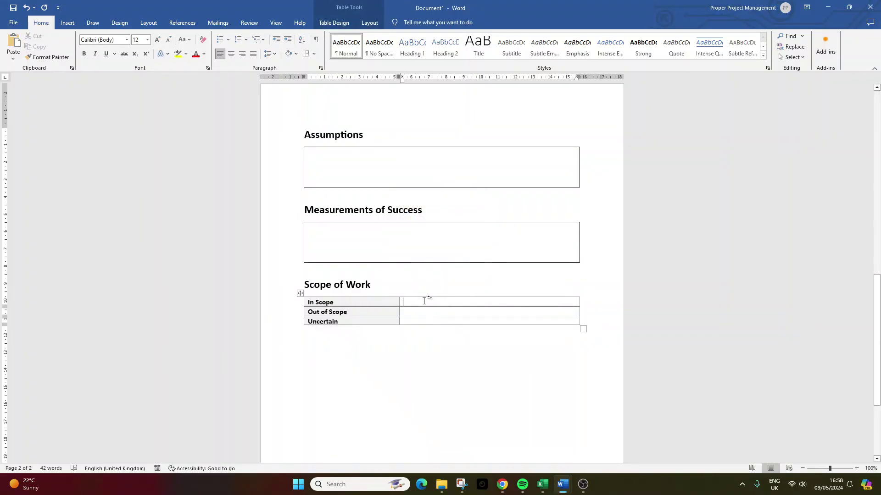
# Step: Add extra lines to the In Scope, Out of Scope and Uncertain value cells to make the rows taller
pyautogui.press('Return')
pyautogui.click(431, 322)
pyautogui.press('Return')
pyautogui.click(427, 337)
pyautogui.press('Return')
pyautogui.press('Return')
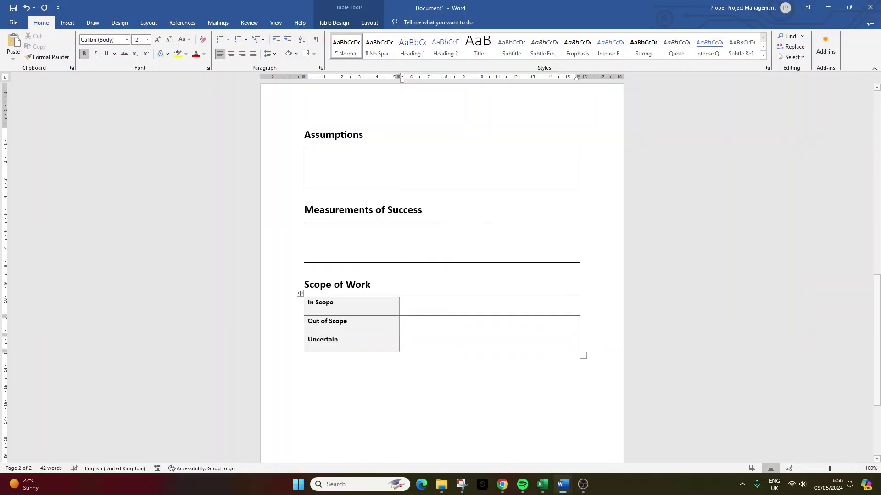
pyautogui.click(417, 310)
pyautogui.press('Return')
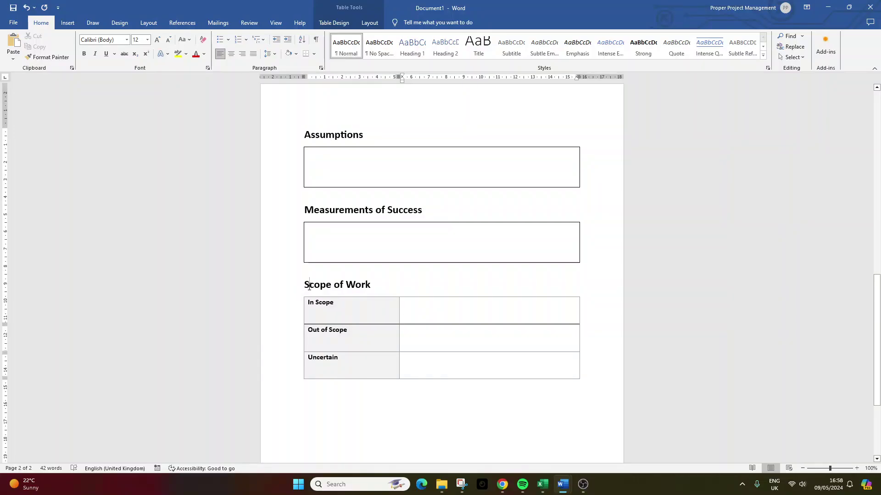
# Step: Copy the Scope of Work heading and table below and retitle it 'Timelines/Milestones'
pyautogui.moveTo(310, 287); pyautogui.dragTo(383, 338)
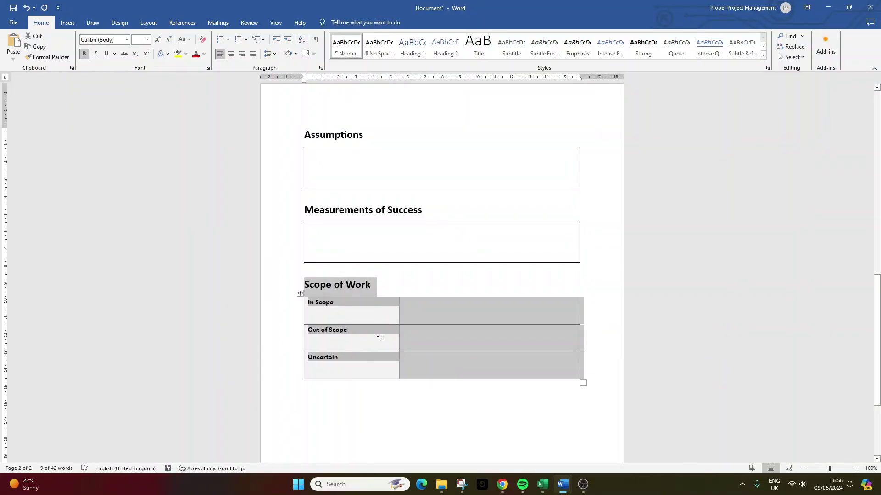
pyautogui.click(342, 391)
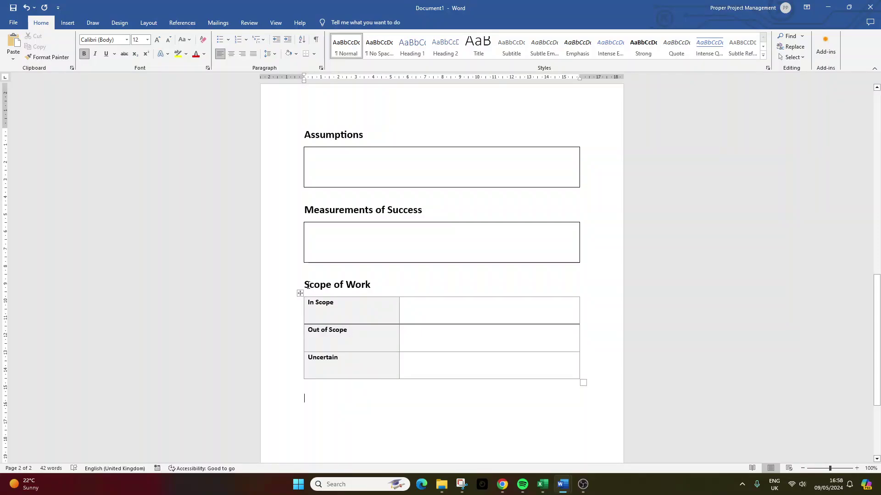
pyautogui.moveTo(307, 285); pyautogui.dragTo(375, 358)
pyautogui.hotkey('ctrl', 'c')
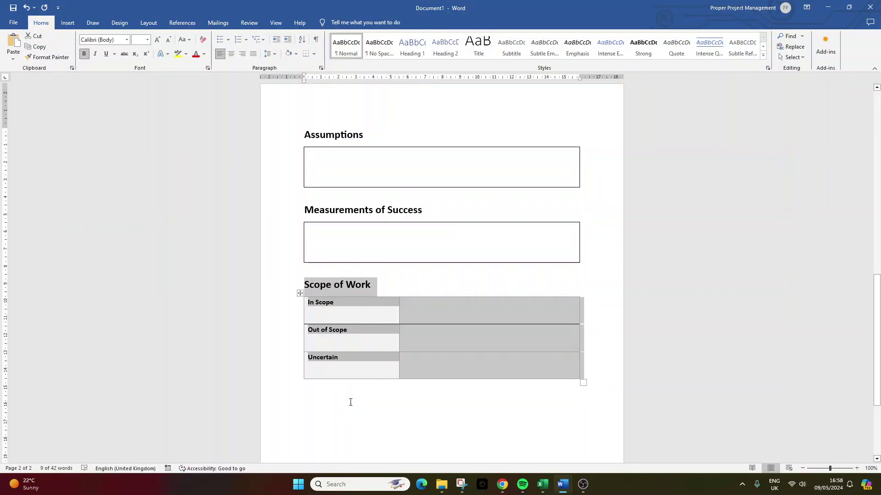
pyautogui.click(350, 401)
pyautogui.hotkey('ctrl', 'v')
pyautogui.tripleClick(326, 346)
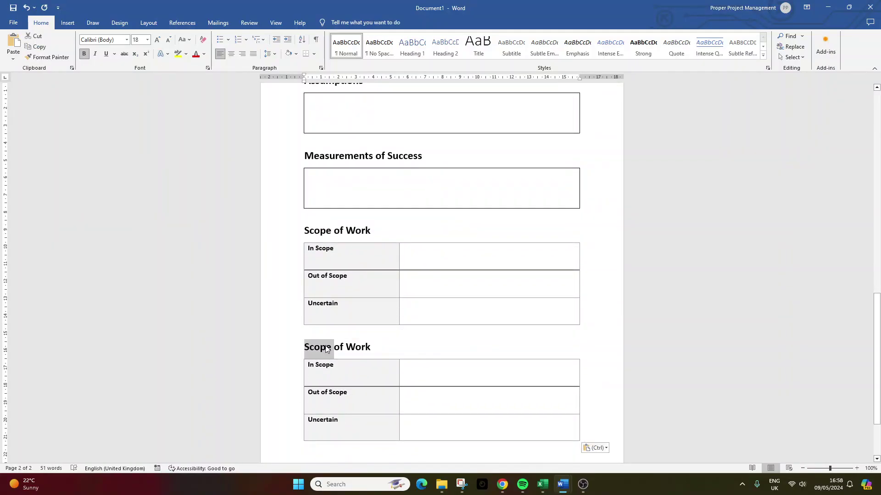
pyautogui.write('Timelines')
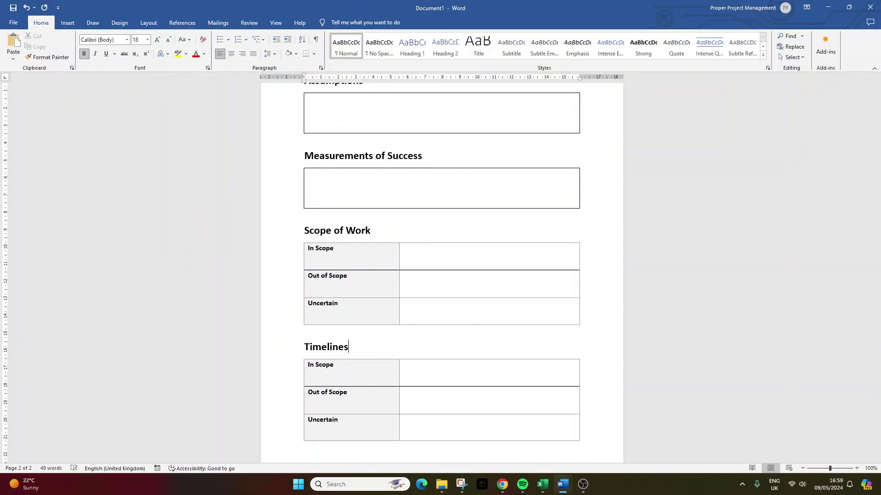
pyautogui.write('/Milestones')
# Step: Enter Milestone and Deadline in the top row and clear the Out of Scope and Uncertain labels
pyautogui.click(367, 370)
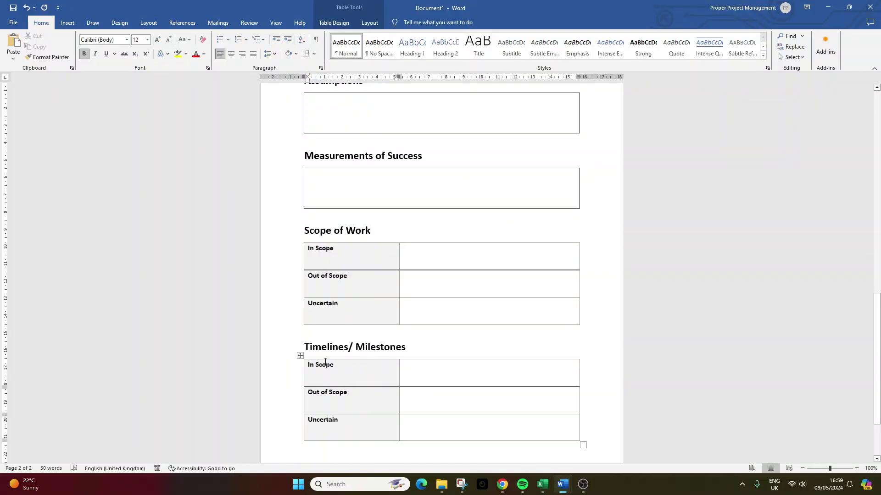
pyautogui.doubleClick(325, 364)
pyautogui.press('BackSpace')
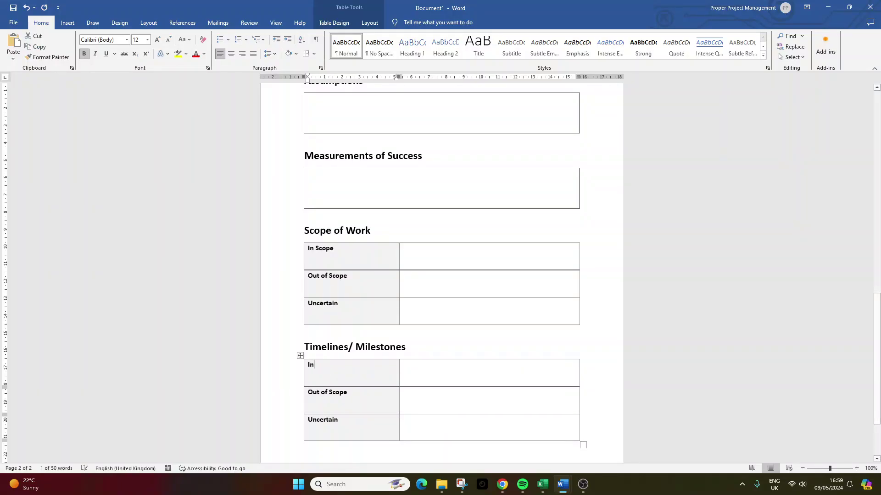
pyautogui.press('BackSpace')
pyautogui.press('BackSpace')
pyautogui.write('Milesto')
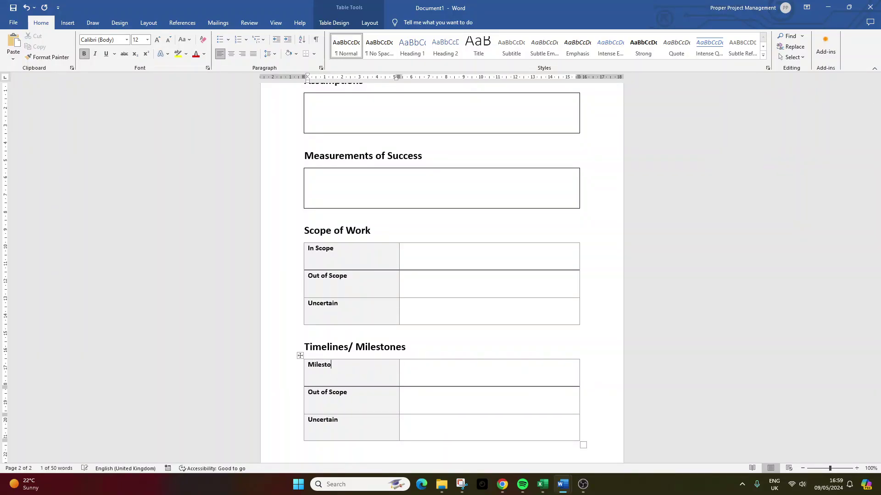
pyautogui.write('ne')
pyautogui.click(441, 366)
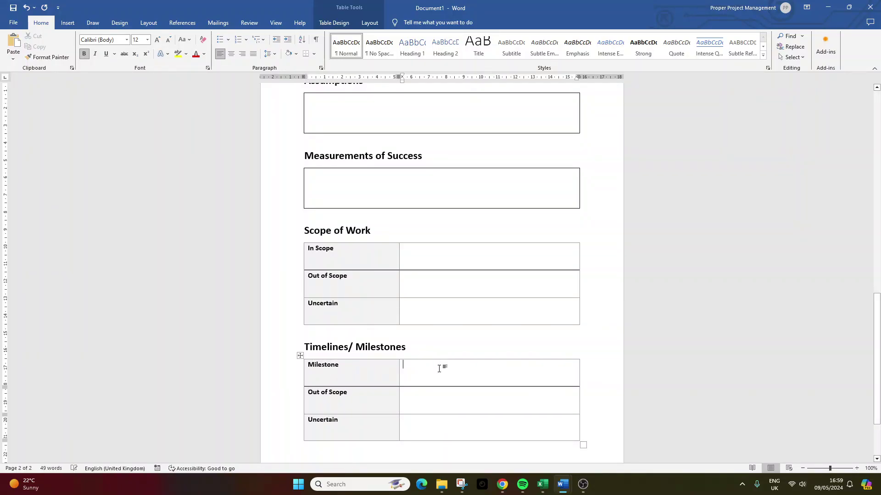
pyautogui.write('Deadline')
pyautogui.doubleClick(326, 420)
pyautogui.press('BackSpace')
pyautogui.doubleClick(329, 394)
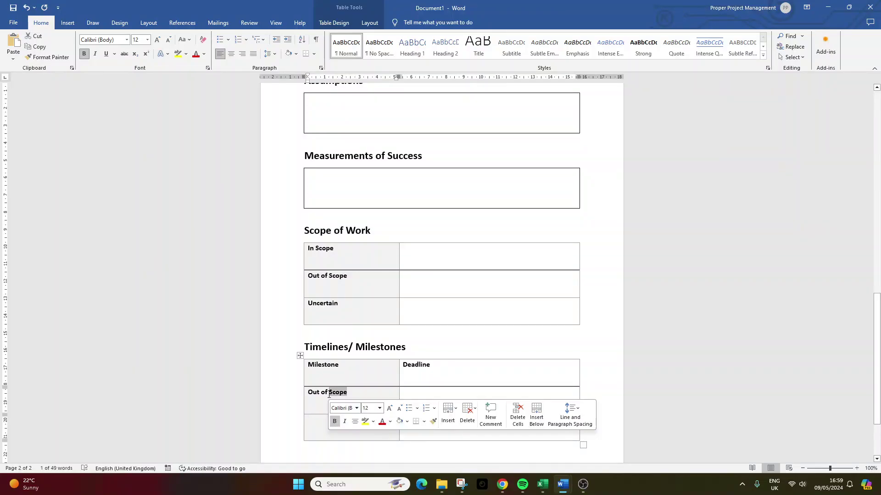
pyautogui.press('BackSpace')
pyautogui.press('BackSpace')
pyautogui.press('BackSpace')
pyautogui.press('BackSpace')
pyautogui.press('BackSpace')
pyautogui.press('BackSpace')
pyautogui.press('BackSpace')
pyautogui.press('BackSpace')
# Step: Shade the two lower label cells white and the Deadline cell light grey
pyautogui.moveTo(356, 436); pyautogui.dragTo(338, 399)
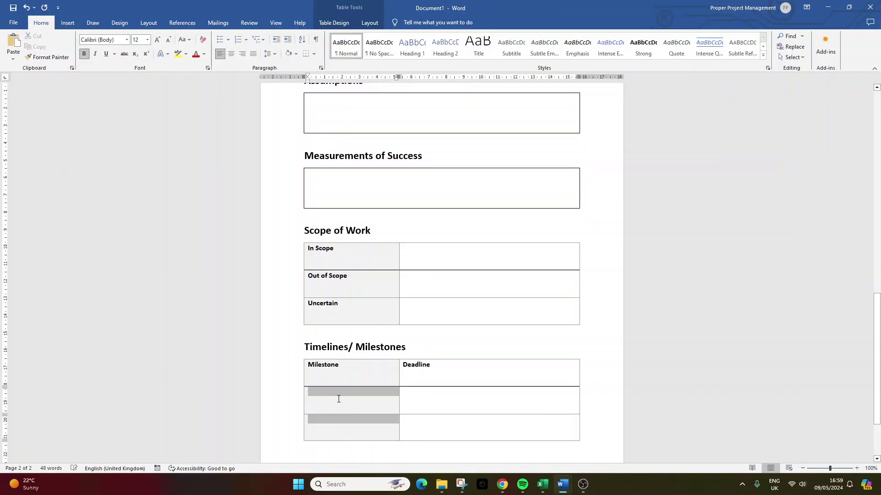
pyautogui.click(296, 54)
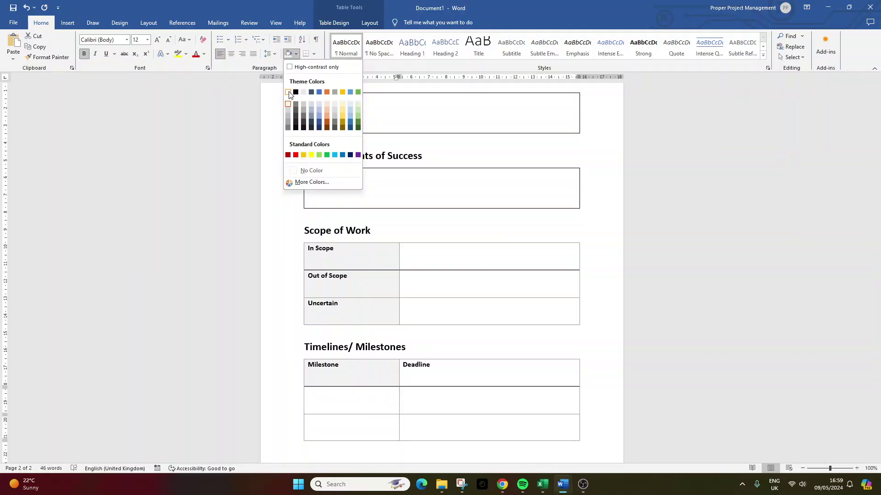
pyautogui.click(288, 92)
pyautogui.click(403, 381)
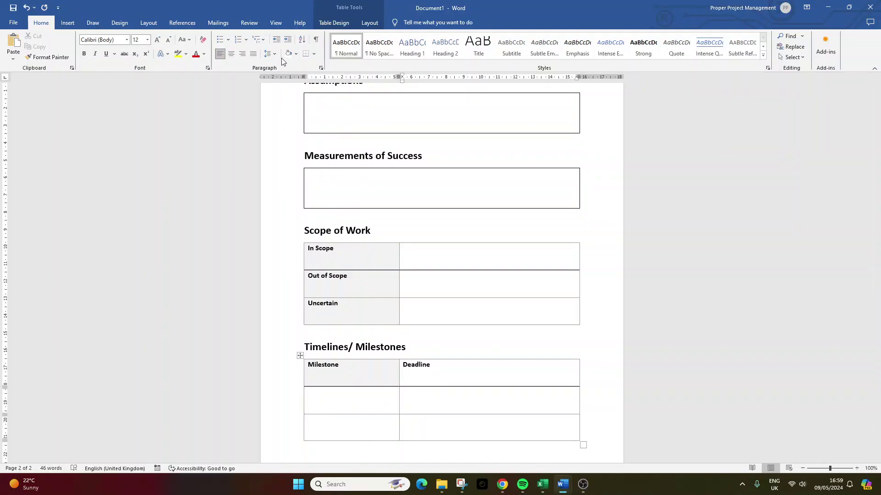
pyautogui.click(296, 54)
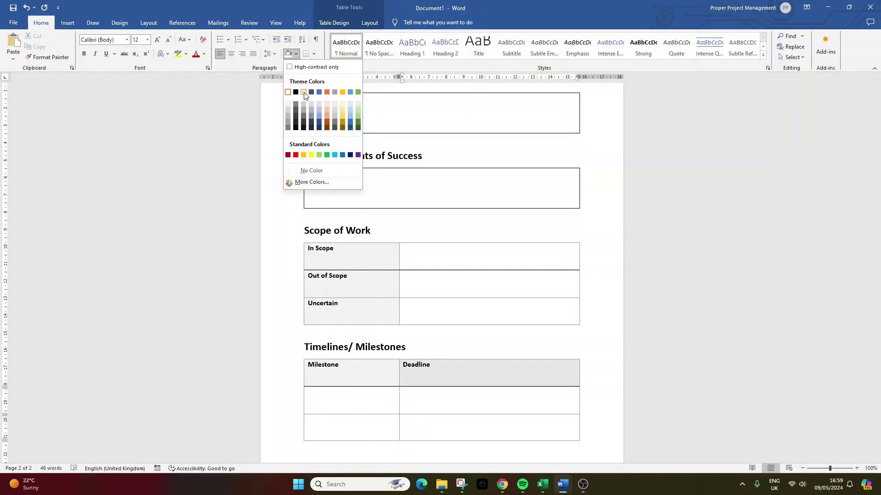
pyautogui.click(288, 106)
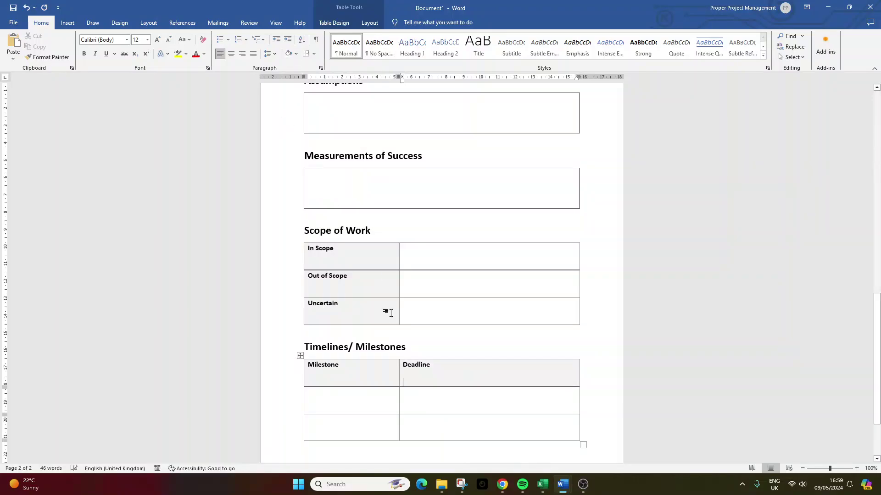
# Step: Remove the empty lines from the header and Deadline cells so each row is one line high
pyautogui.click(443, 360)
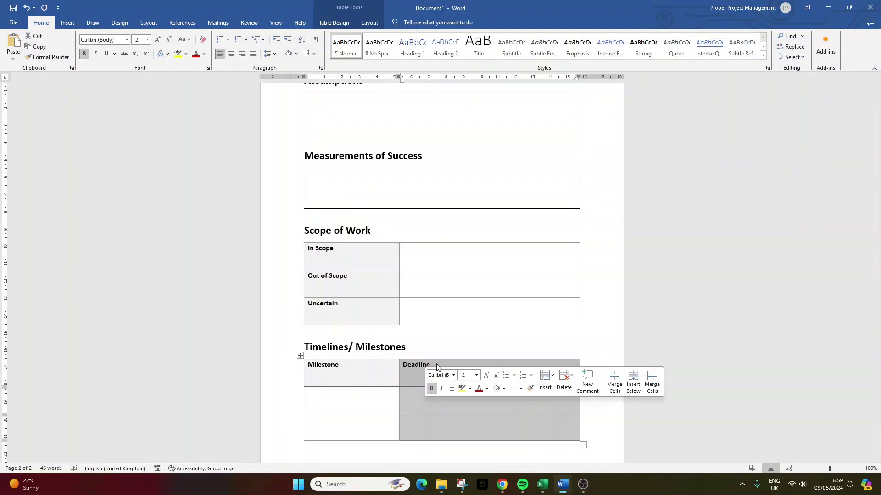
pyautogui.click(431, 376)
pyautogui.press('BackSpace')
pyautogui.click(361, 375)
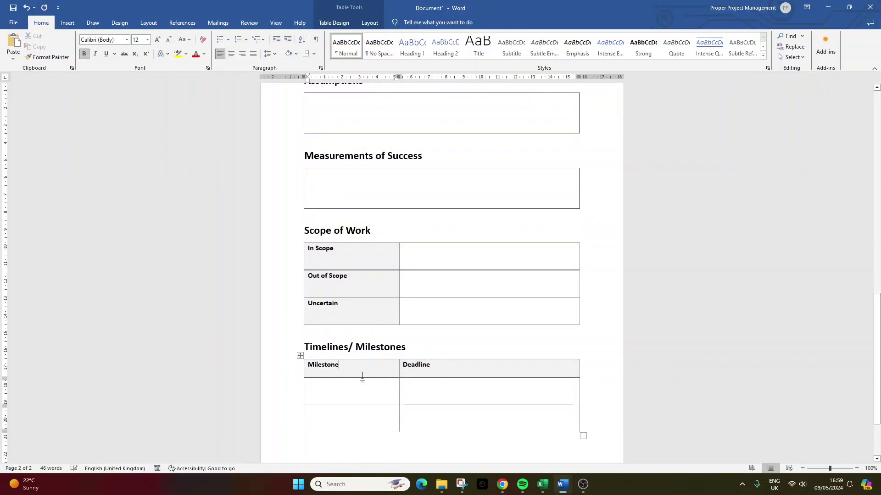
pyautogui.click(440, 358)
pyautogui.click(440, 364)
pyautogui.press('Delete')
pyautogui.click(374, 365)
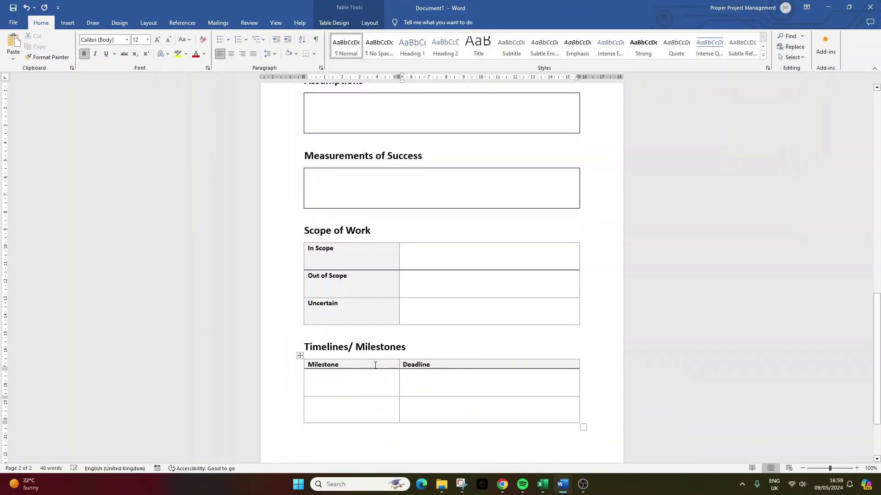
pyautogui.click(366, 387)
pyautogui.click(456, 388)
pyautogui.press('BackSpace')
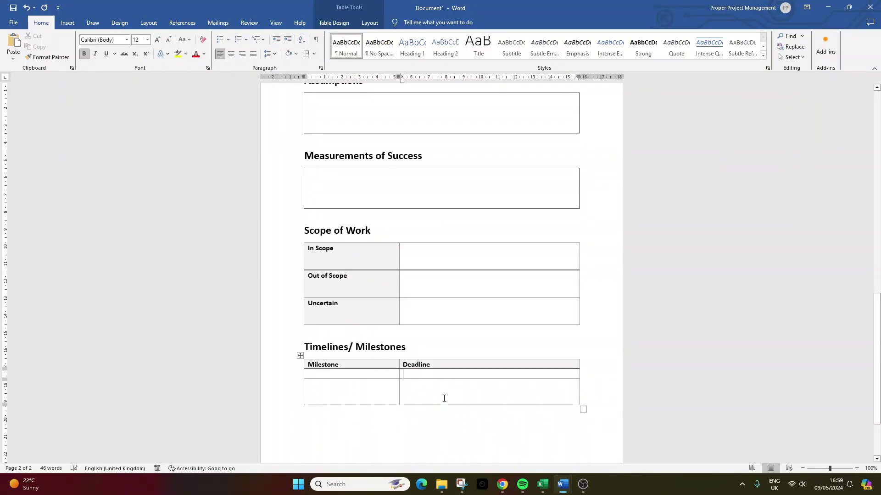
pyautogui.hotkey('ctrl', 'z')
pyautogui.click(442, 397)
pyautogui.press('BackSpace')
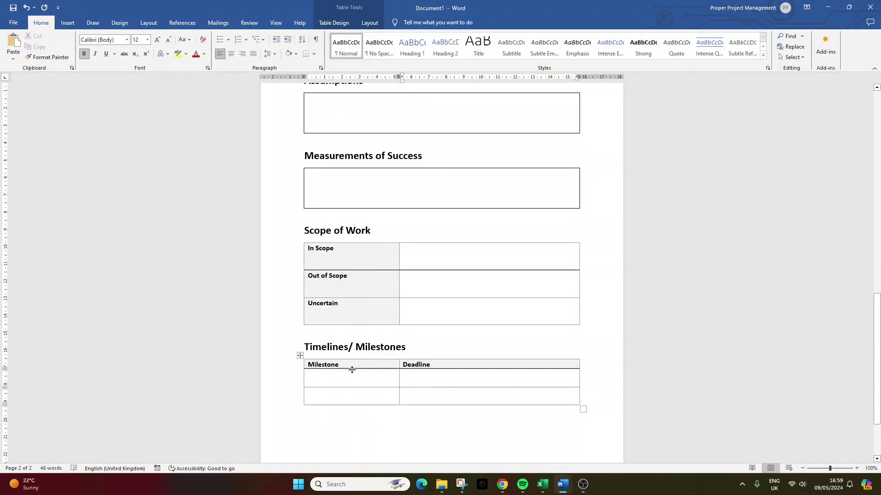
# Step: Enlarge the column headers, setting Deadline to 14 pt and Milestone to 13 pt
pyautogui.doubleClick(338, 365)
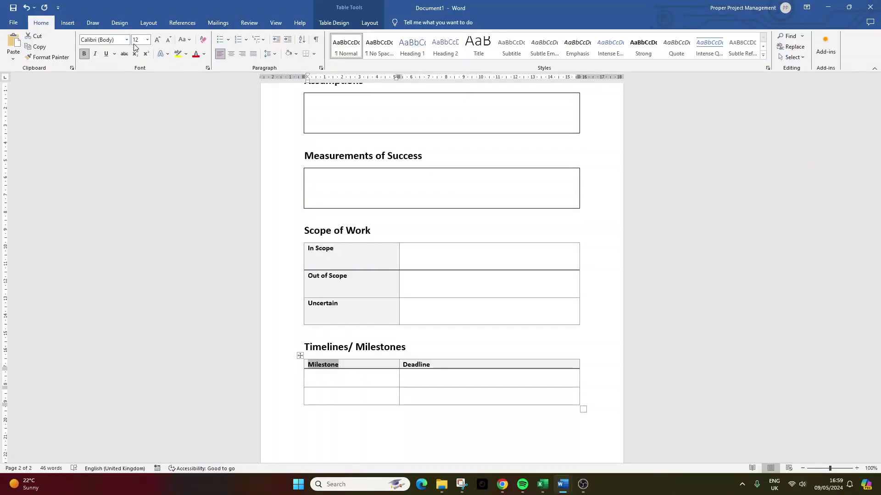
pyautogui.click(154, 40)
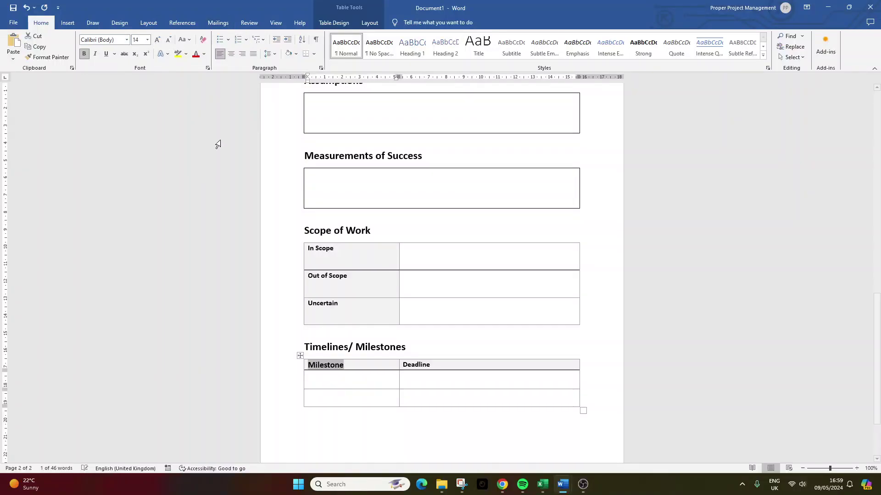
pyautogui.doubleClick(419, 368)
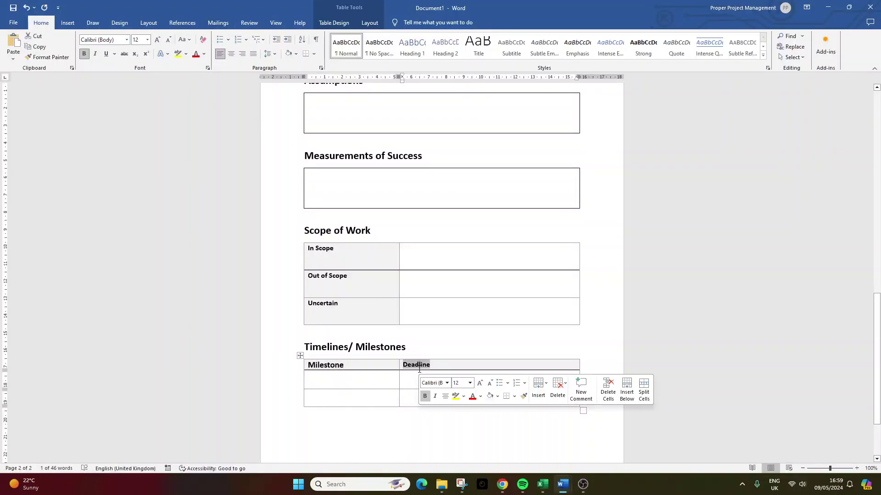
pyautogui.click(143, 40)
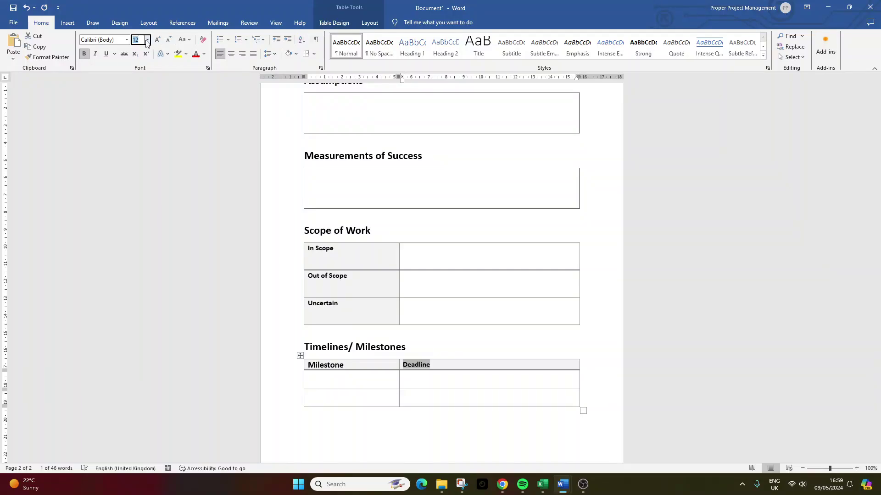
pyautogui.write('14')
pyautogui.press('Return')
pyautogui.hotkey('shift', 'Tab')
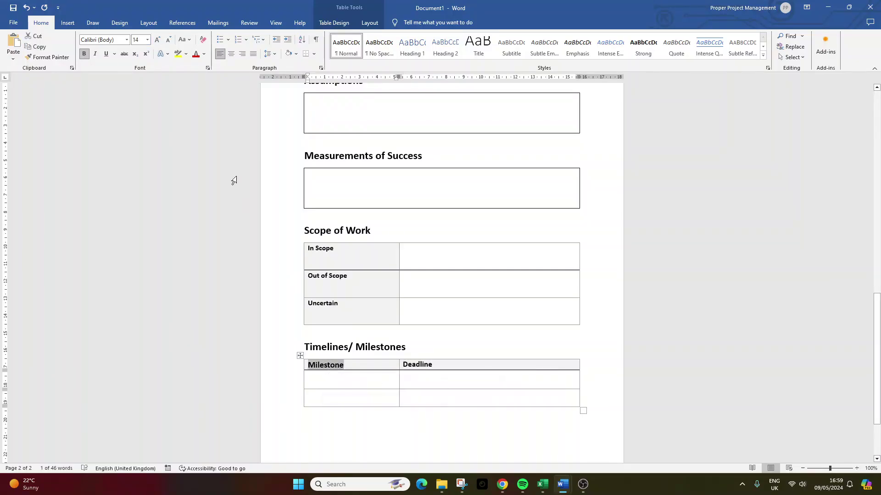
pyautogui.click(139, 40)
pyautogui.write('13')
pyautogui.press('Return')
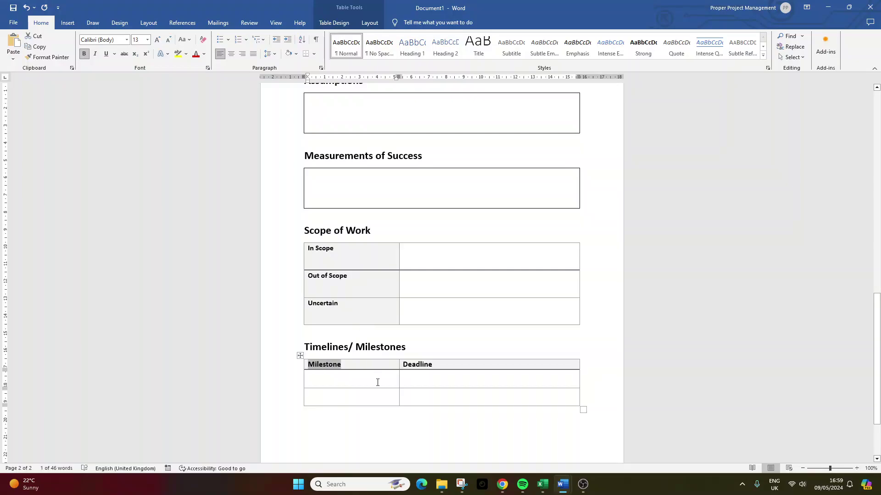
pyautogui.click(348, 424)
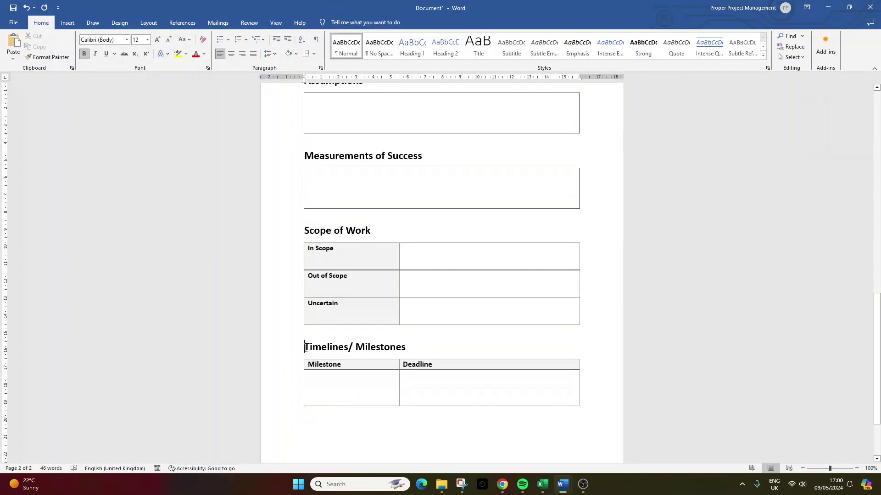
# Step: Paste a copy of the Timelines/ Milestones heading and table and push it onto the next page
pyautogui.moveTo(304, 348); pyautogui.dragTo(352, 405)
pyautogui.hotkey('ctrl', 'c')
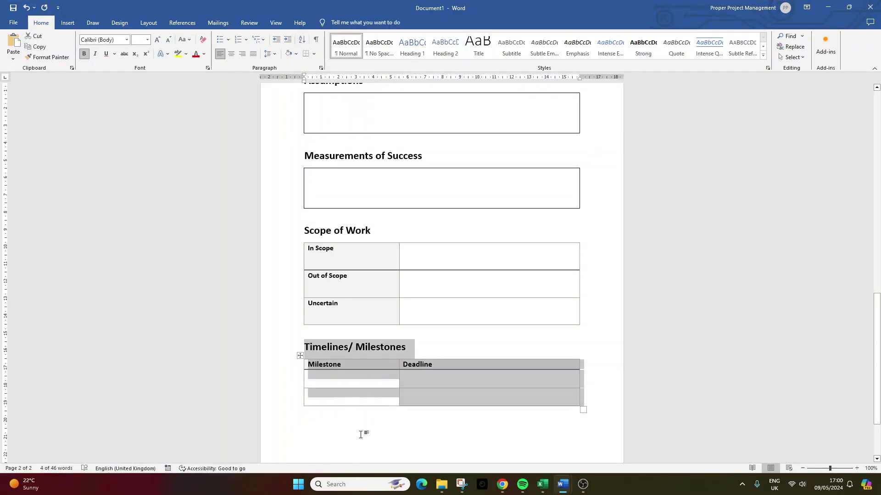
pyautogui.click(360, 432)
pyautogui.scroll(-6, 555, 251)
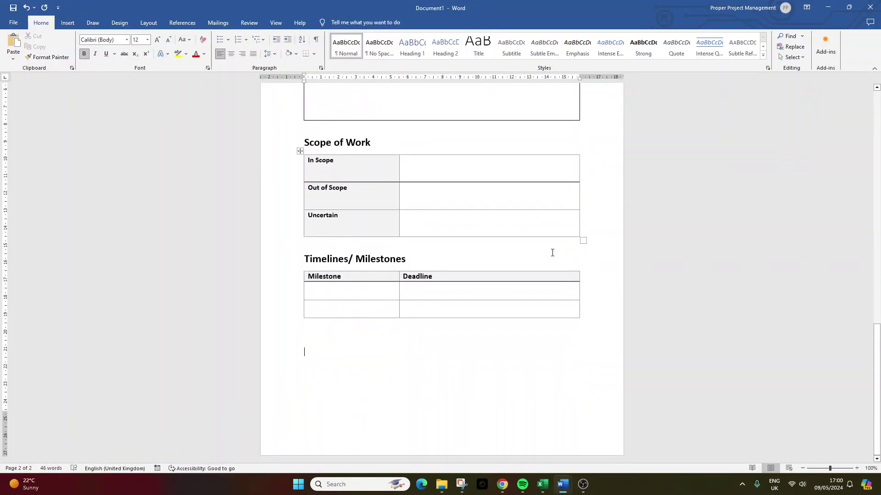
pyautogui.hotkey('ctrl', 'v')
pyautogui.click(313, 268)
pyautogui.press('Delete')
pyautogui.scroll(2, 312, 268)
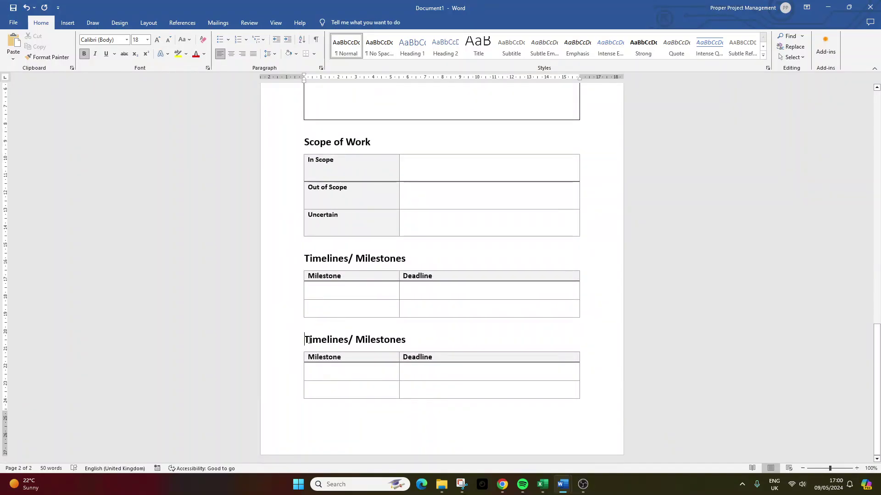
pyautogui.press('Return')
pyautogui.press('Return')
pyautogui.press('Return')
pyautogui.press('Return')
pyautogui.press('Return')
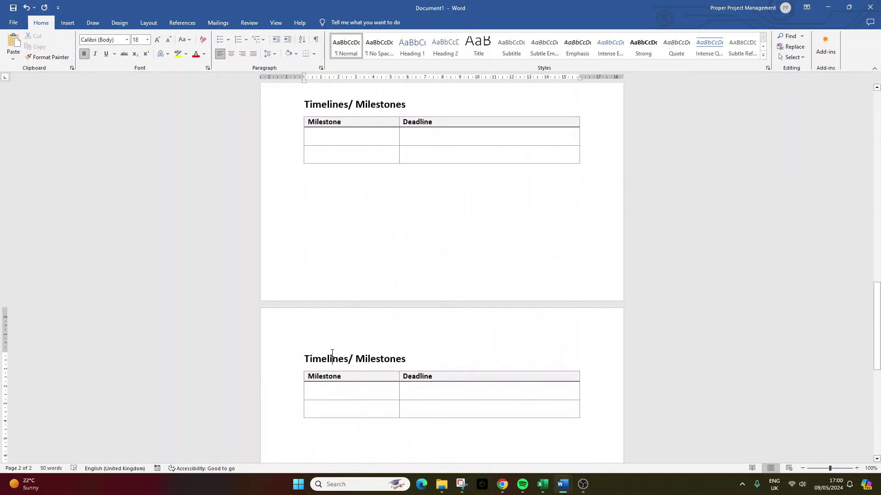
# Step: Rename the copied heading to 'Project Cost' and add a row below the table's header row
pyautogui.tripleClick(332, 358)
pyautogui.write('Project Cos')
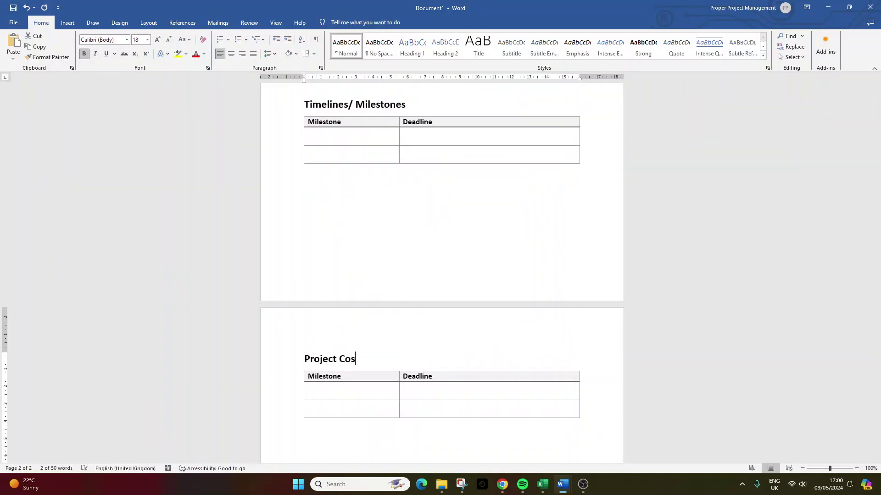
pyautogui.write('t')
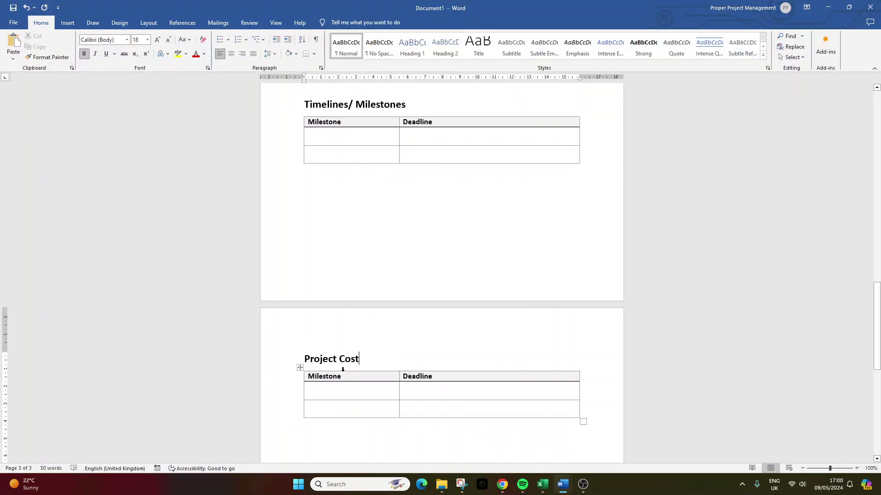
pyautogui.click(342, 370)
pyautogui.click(341, 376)
pyautogui.rightClick(341, 376)
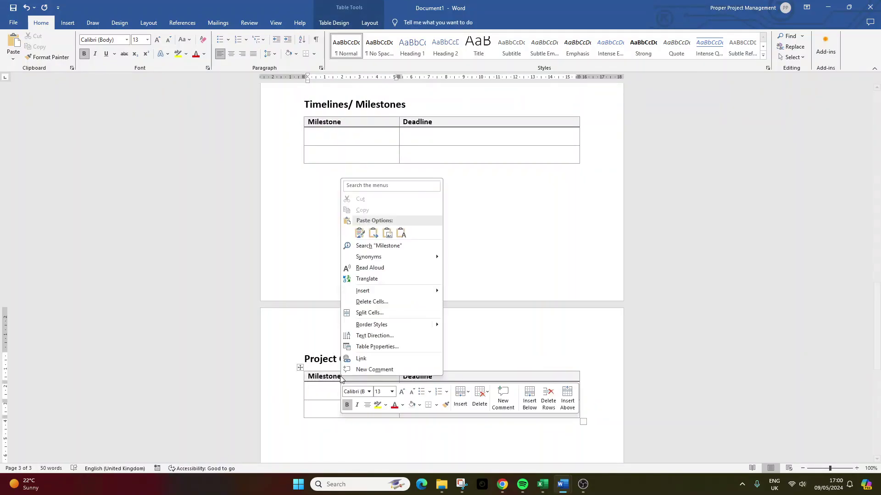
pyautogui.moveTo(390, 290)
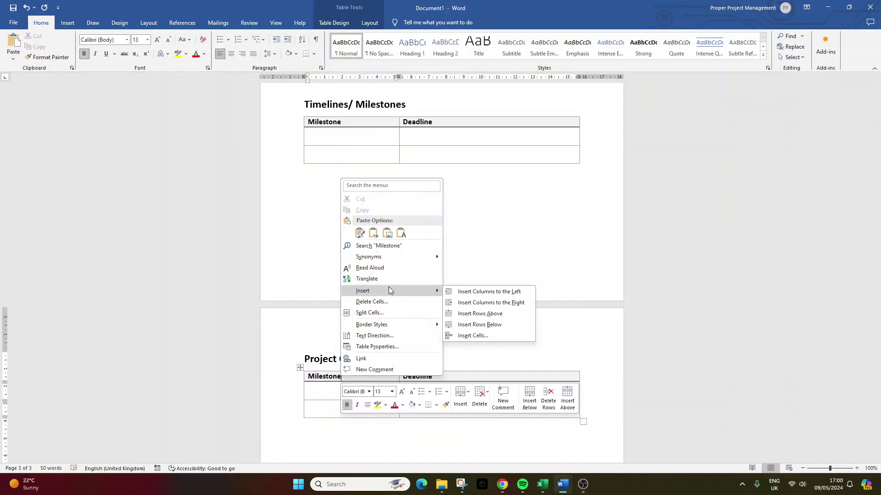
pyautogui.click(510, 324)
# Step: Replace the Milestone and Deadline headers with 'Project Budget' and '$'
pyautogui.doubleClick(334, 377)
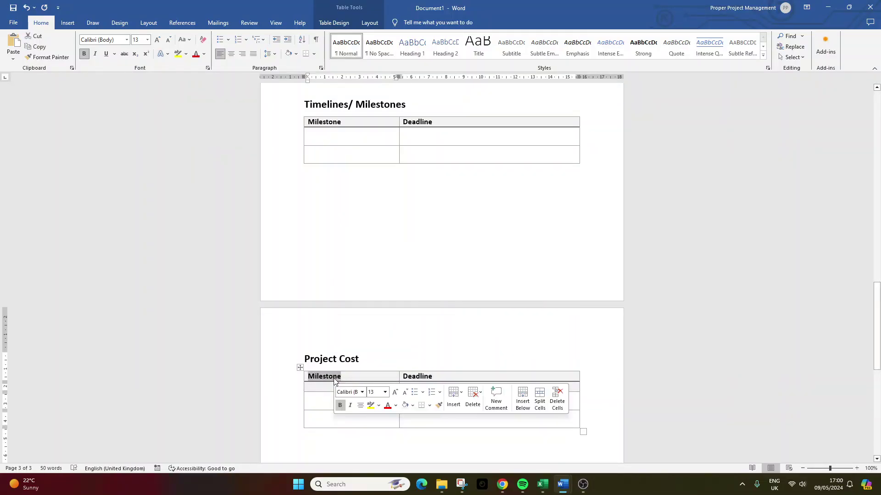
pyautogui.write('Project B')
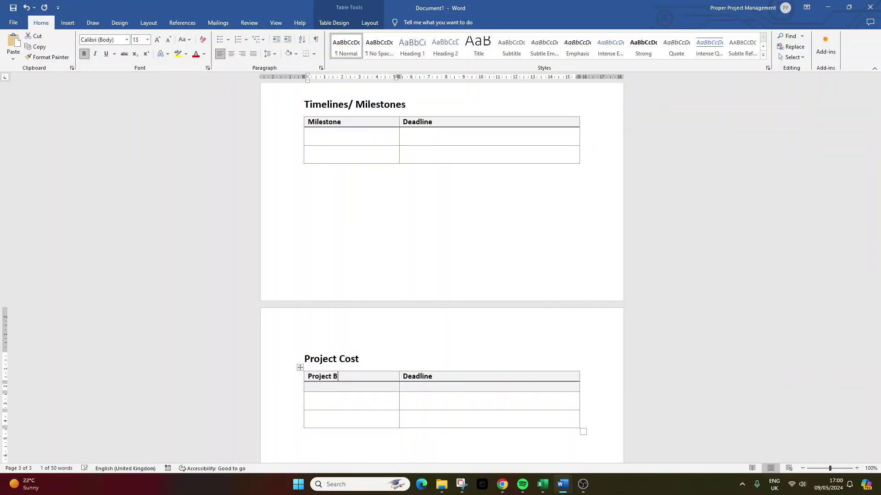
pyautogui.write('udget')
pyautogui.doubleClick(412, 376)
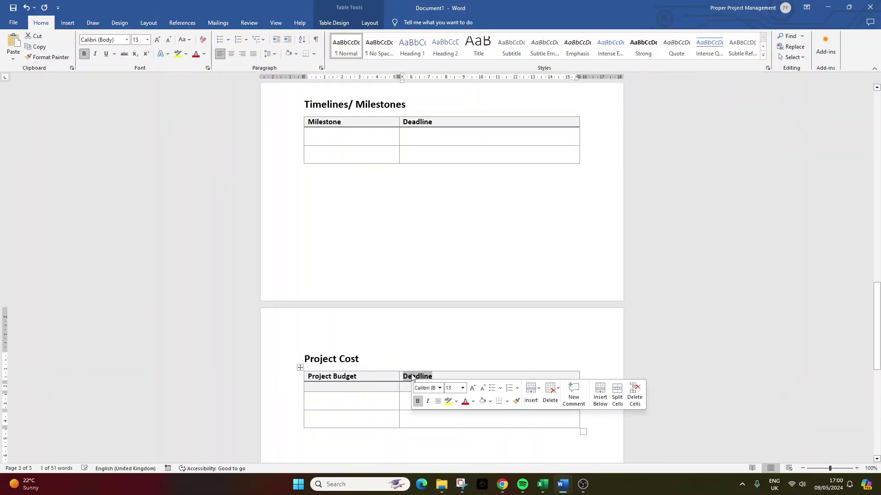
pyautogui.press('BackSpace')
pyautogui.write('$')
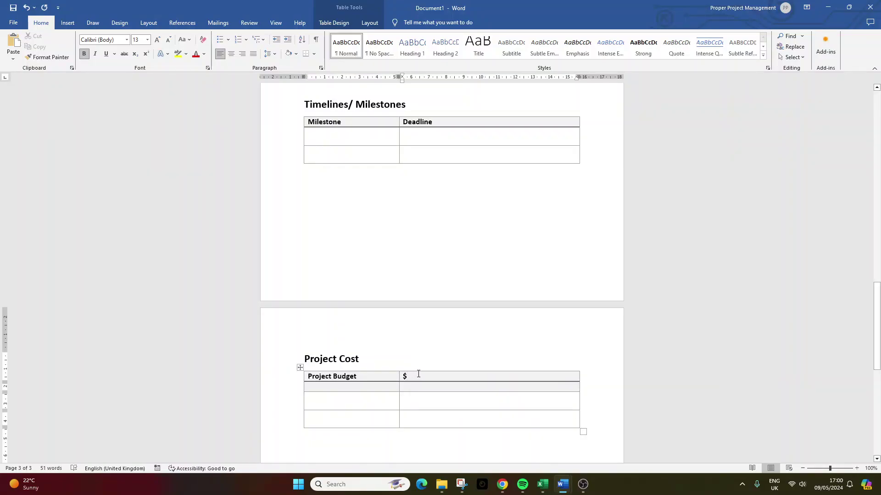
# Step: Fill the next rows with 'Total Estimated Cost' and '$', then begin the Materials label
pyautogui.click(362, 384)
pyautogui.write('Total Estimated C')
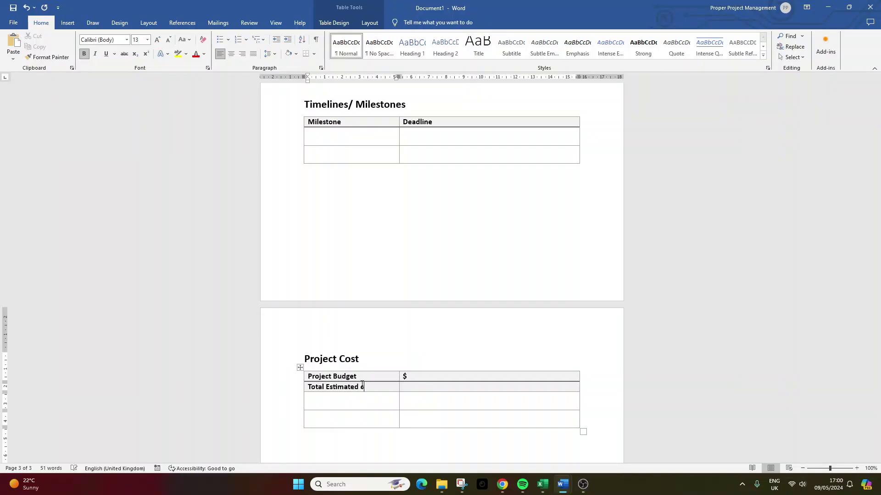
pyautogui.write('ost')
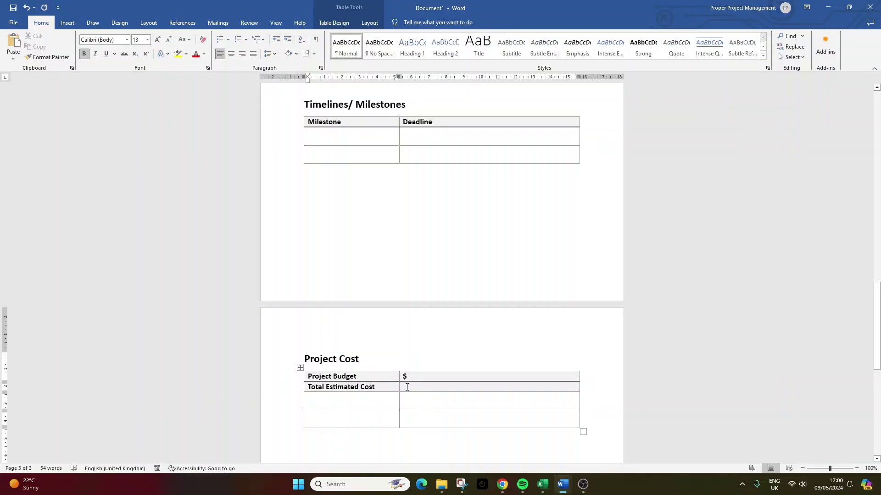
pyautogui.click(408, 387)
pyautogui.write('$')
pyautogui.click(351, 401)
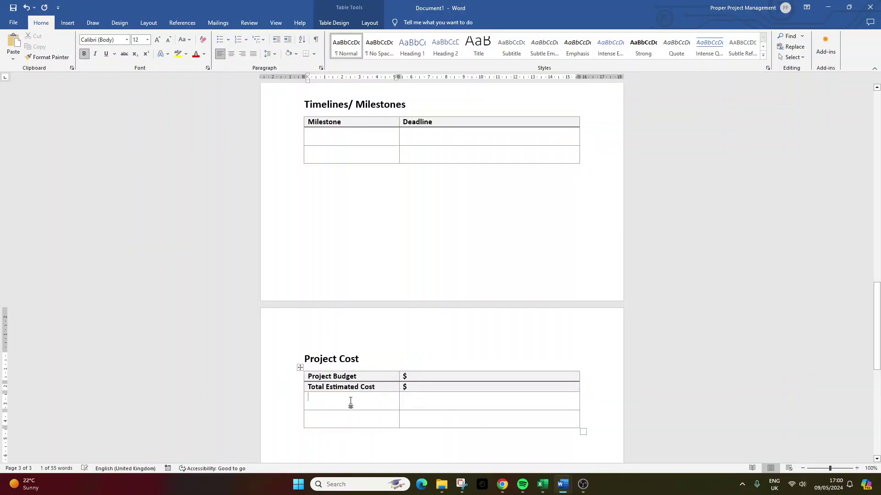
pyautogui.click(408, 403)
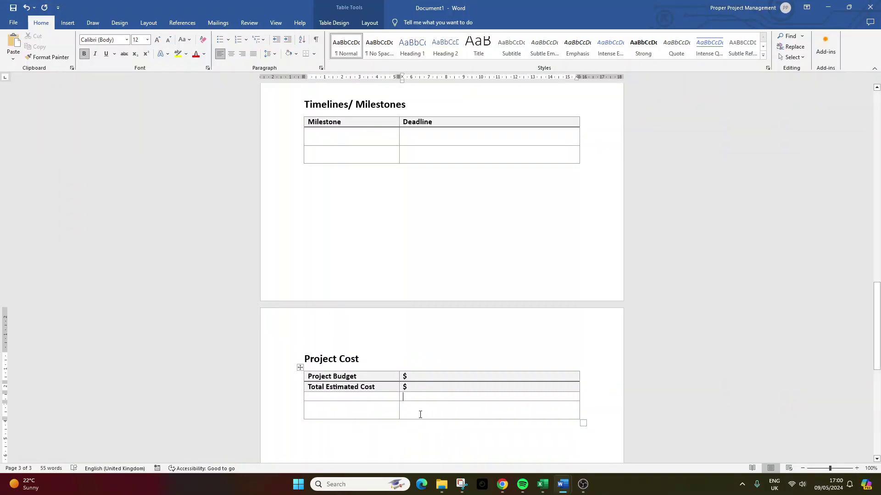
pyautogui.click(359, 397)
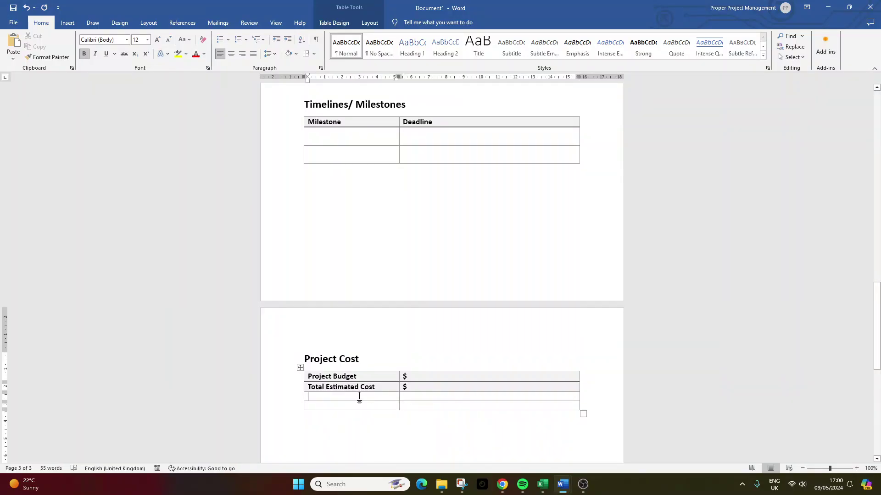
pyautogui.write('Materials')
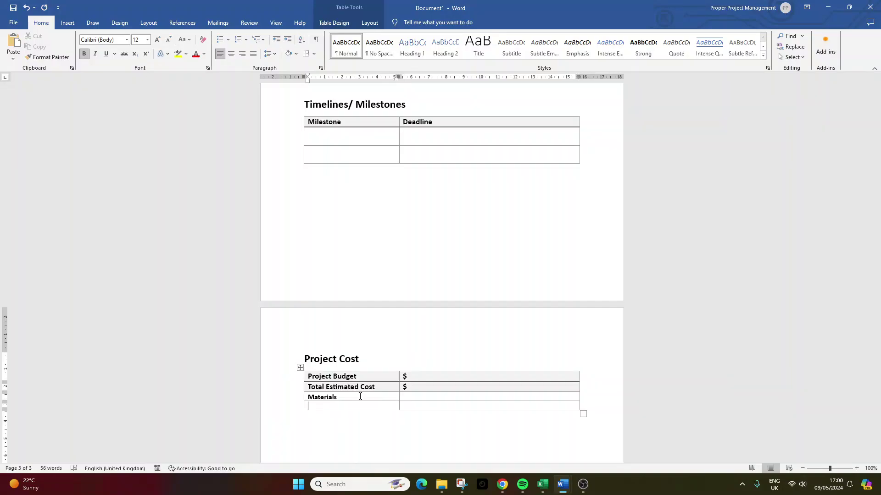
# Step: Add a row below Labor and label it Hardware
pyautogui.rightClick(344, 406)
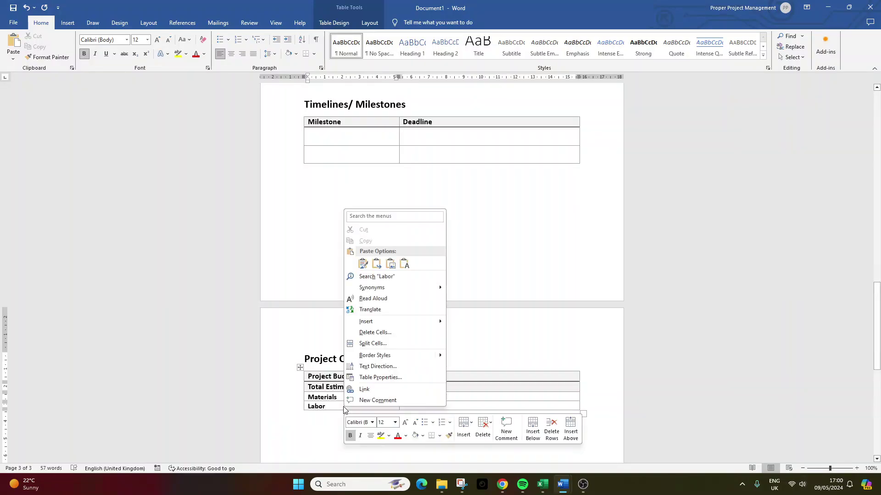
pyautogui.moveTo(390, 322)
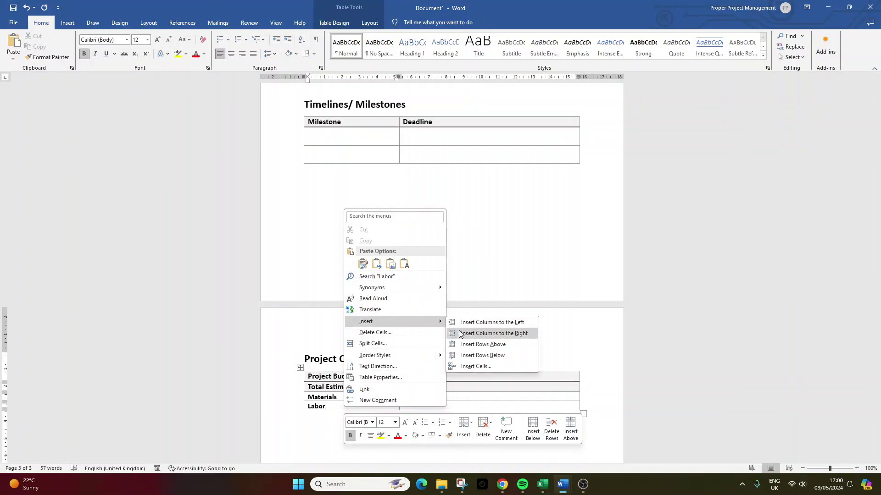
pyautogui.click(482, 356)
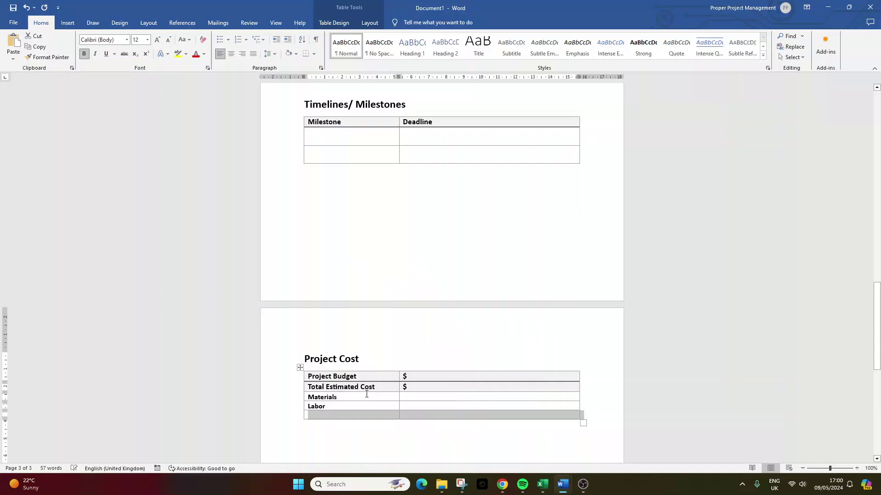
pyautogui.click(350, 415)
pyautogui.write('Hardware')
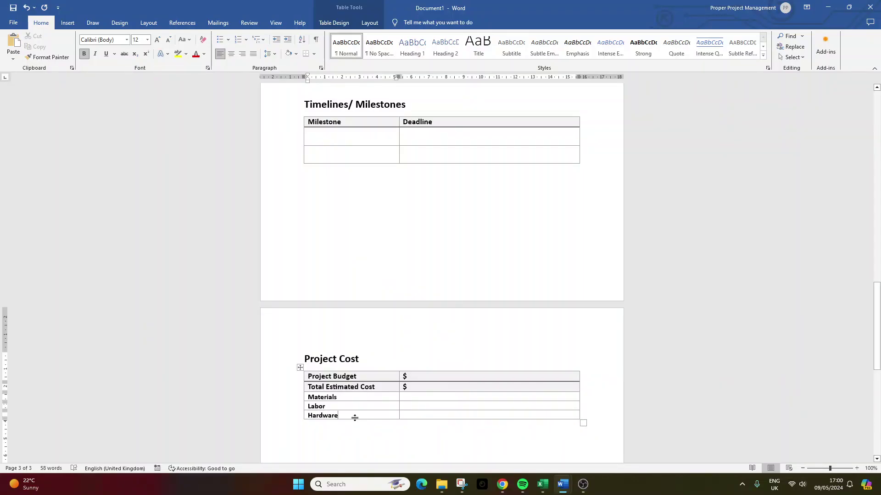
# Step: Unbold the Materials, Labor and Hardware labels and add $ in their amount cells
pyautogui.moveTo(354, 415); pyautogui.dragTo(318, 397)
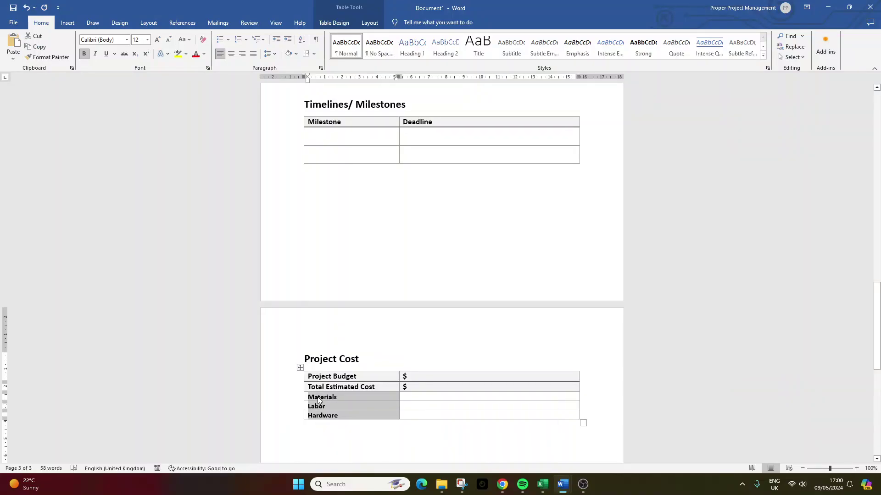
pyautogui.hotkey('ctrl', 'b')
pyautogui.click(413, 397)
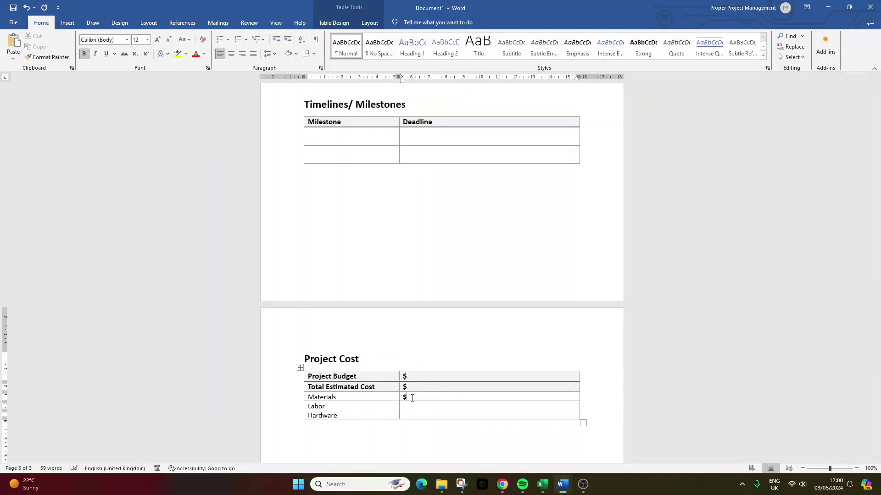
pyautogui.click(412, 405)
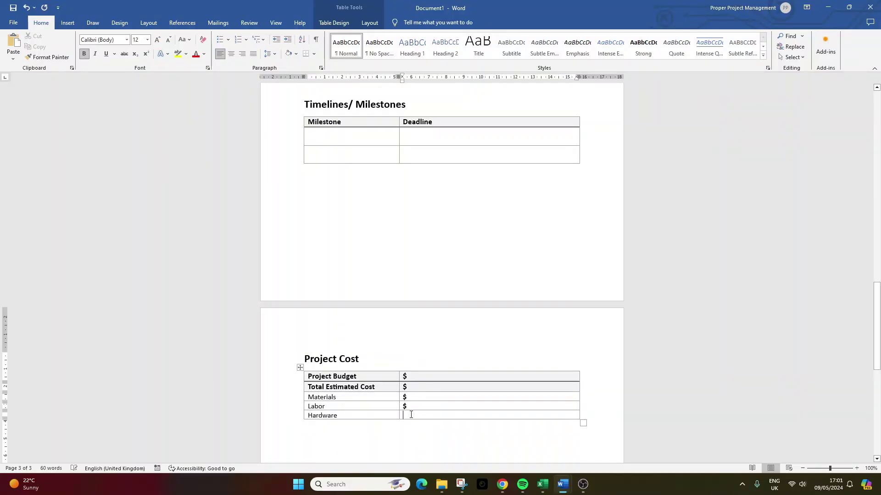
pyautogui.write('$')
pyautogui.moveTo(411, 414); pyautogui.dragTo(406, 400)
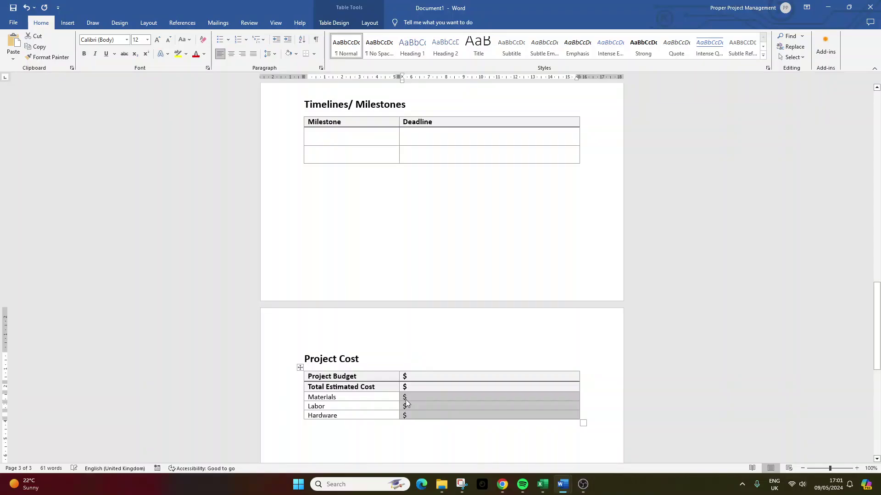
pyautogui.click(398, 441)
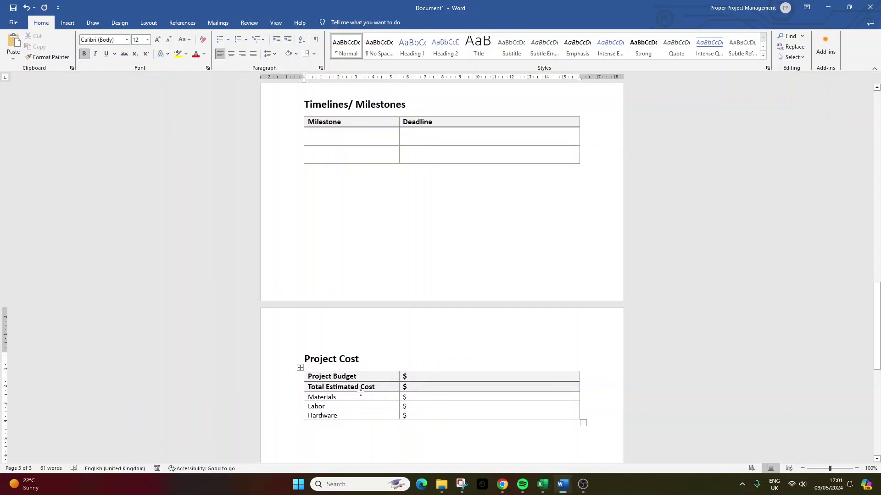
pyautogui.scroll(-2, 360, 393)
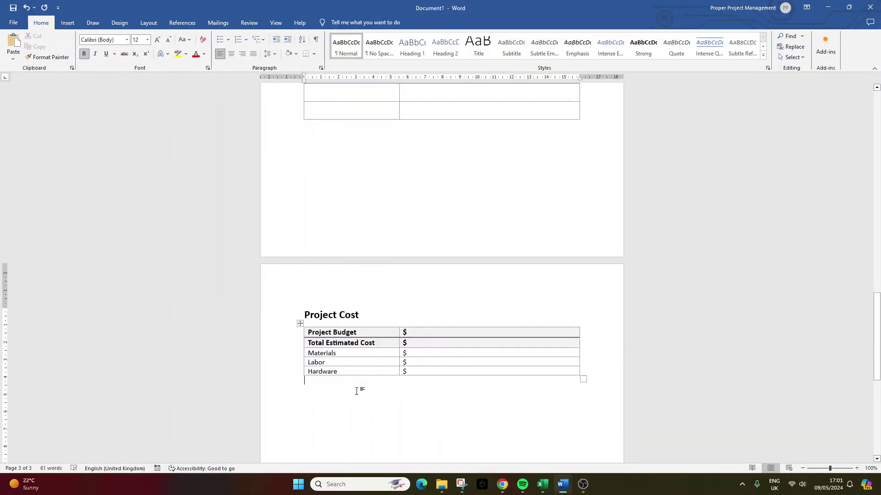
pyautogui.scroll(3, 349, 262)
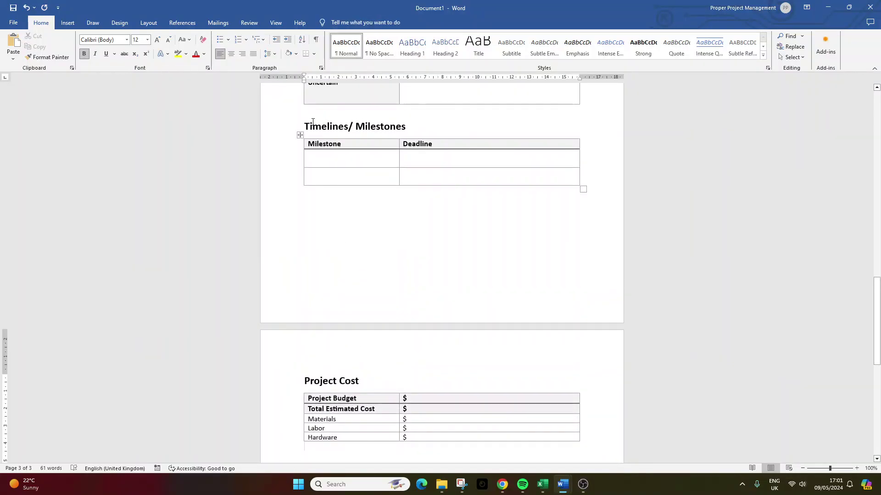
# Step: Copy the Timelines/ Milestones heading and table and paste them below the Project Cost table
pyautogui.moveTo(308, 123); pyautogui.dragTo(433, 157)
pyautogui.hotkey('ctrl', 'c')
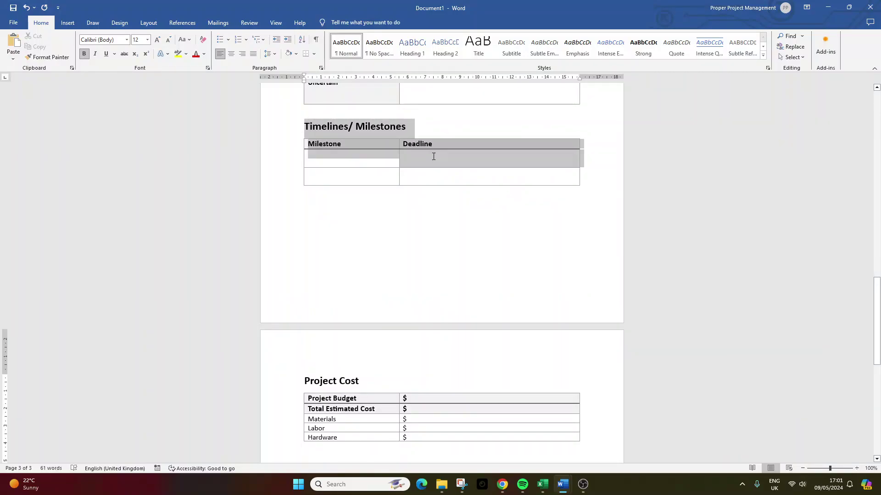
pyautogui.moveTo(305, 126); pyautogui.dragTo(333, 156)
pyautogui.scroll(-5, 359, 348)
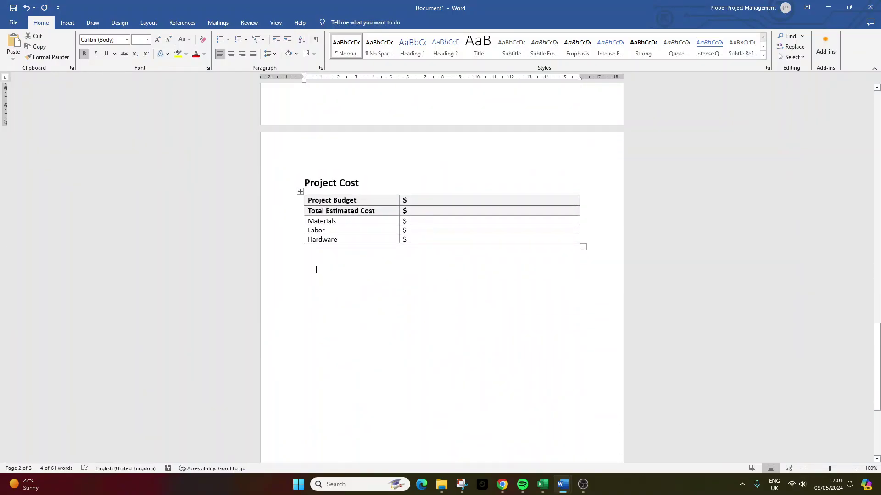
pyautogui.click(315, 269)
pyautogui.hotkey('ctrl', 'v')
# Step: Rename the pasted heading 'Acceptance of Proposal' and its headers 'Signature' and 'Date of Acceptance'
pyautogui.tripleClick(316, 268)
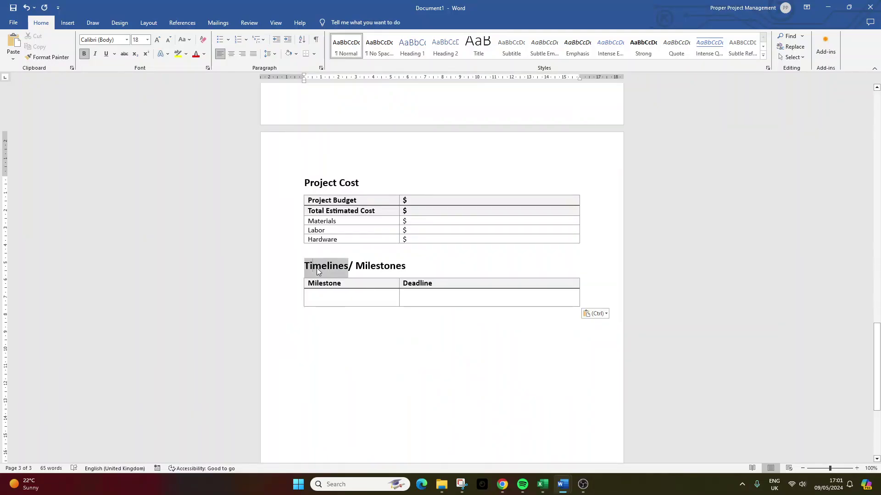
pyautogui.write('Accepta')
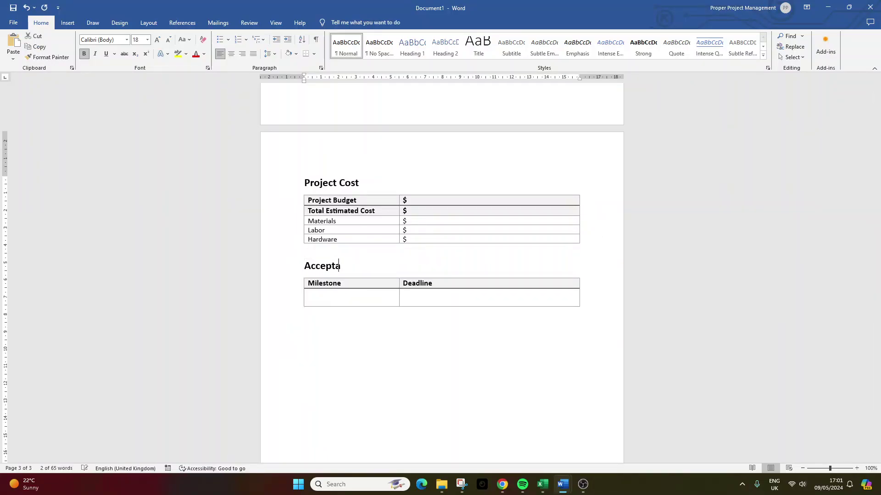
pyautogui.write('nce of Proposal')
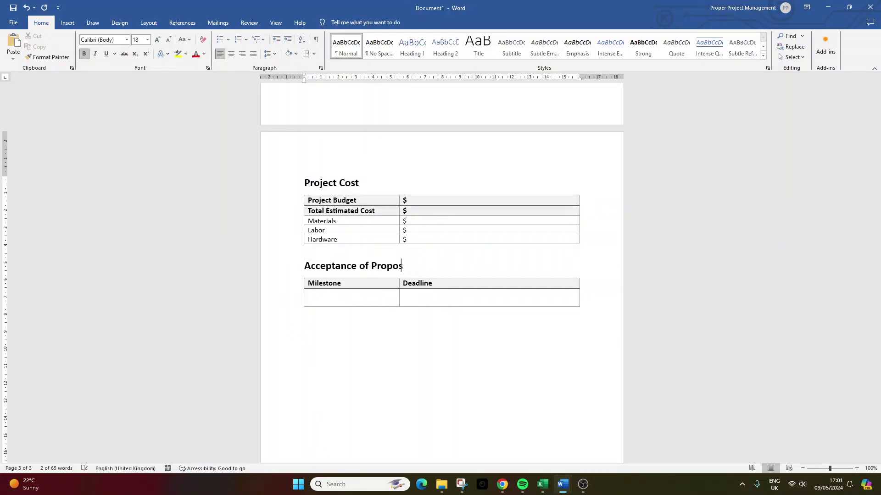
pyautogui.doubleClick(318, 285)
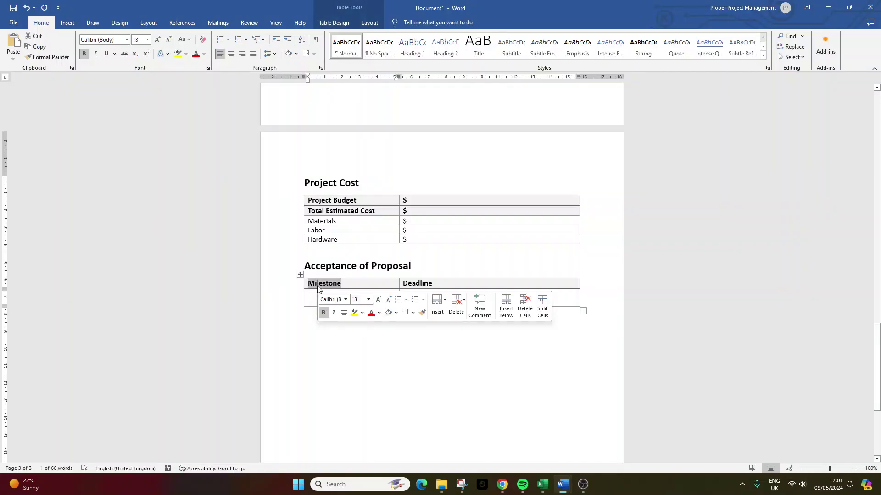
pyautogui.write('Signature')
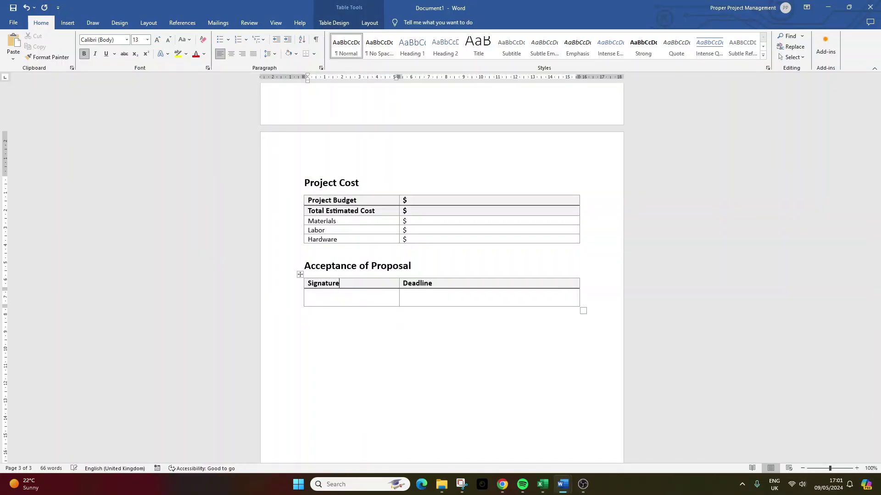
pyautogui.doubleClick(416, 284)
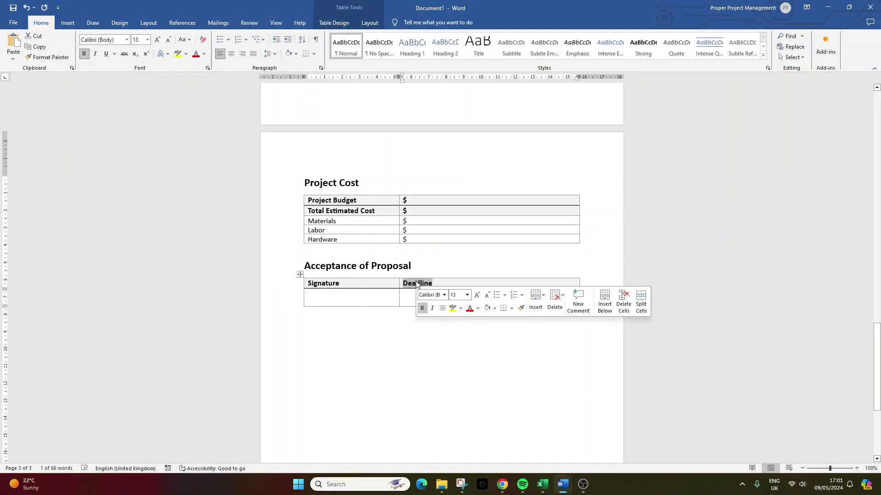
pyautogui.write('Date of Acceptan')
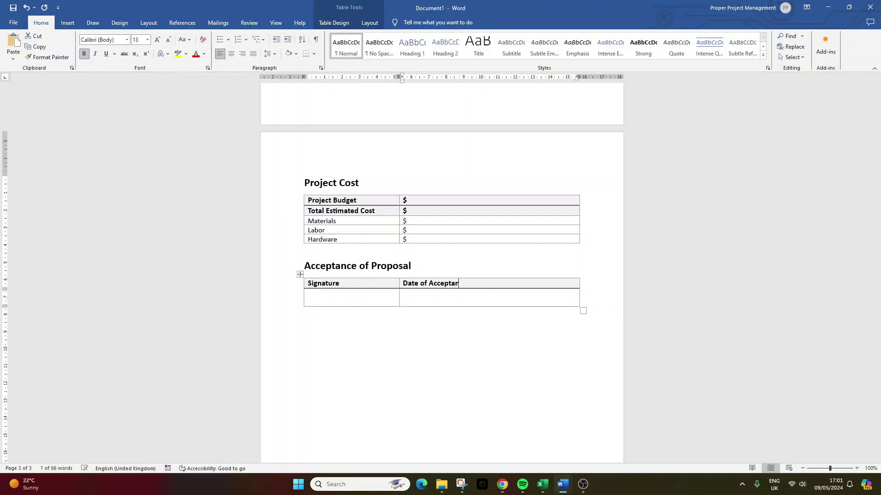
pyautogui.write('ce')
pyautogui.click(384, 298)
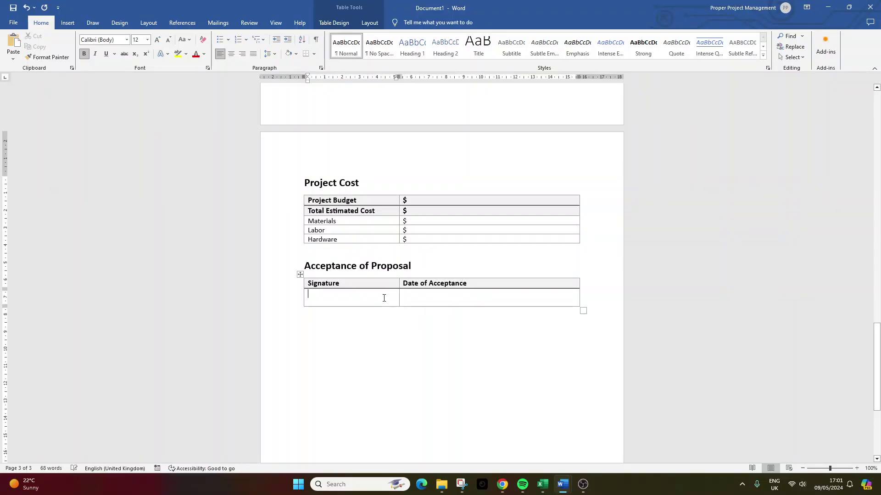
pyautogui.click(426, 295)
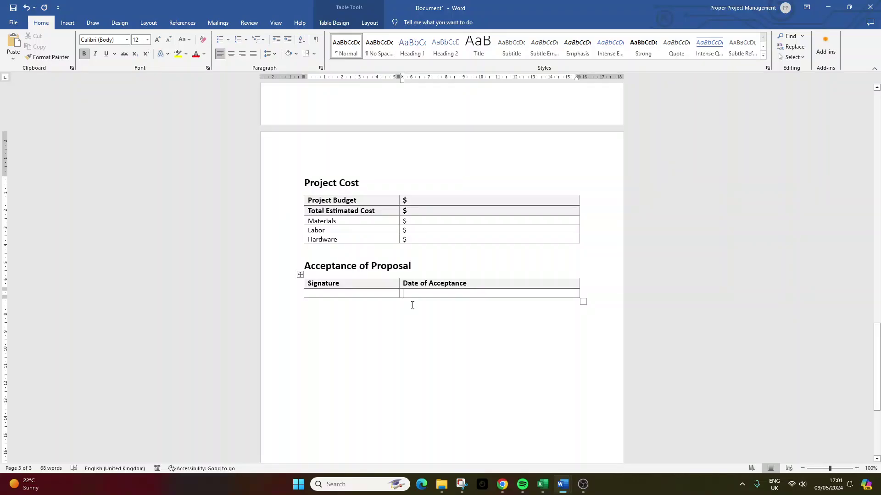
pyautogui.click(413, 305)
pyautogui.scroll(2, 413, 317)
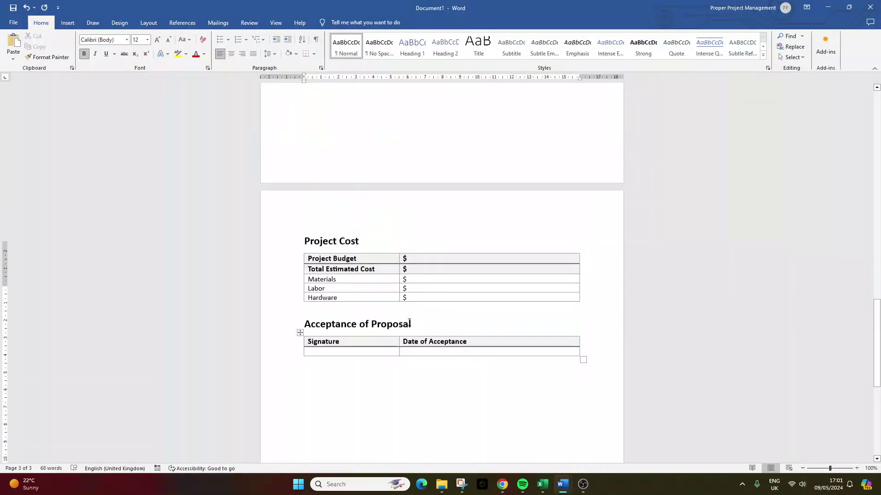
pyautogui.scroll(12, 409, 322)
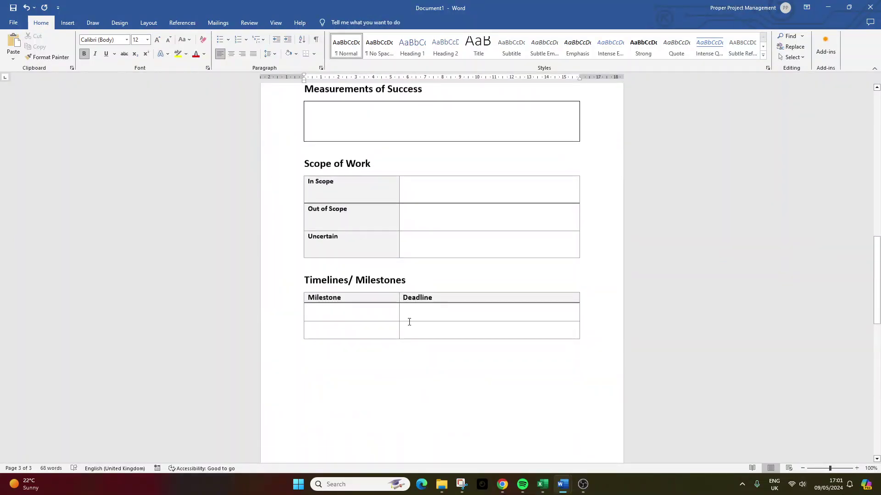
pyautogui.scroll(5, 409, 321)
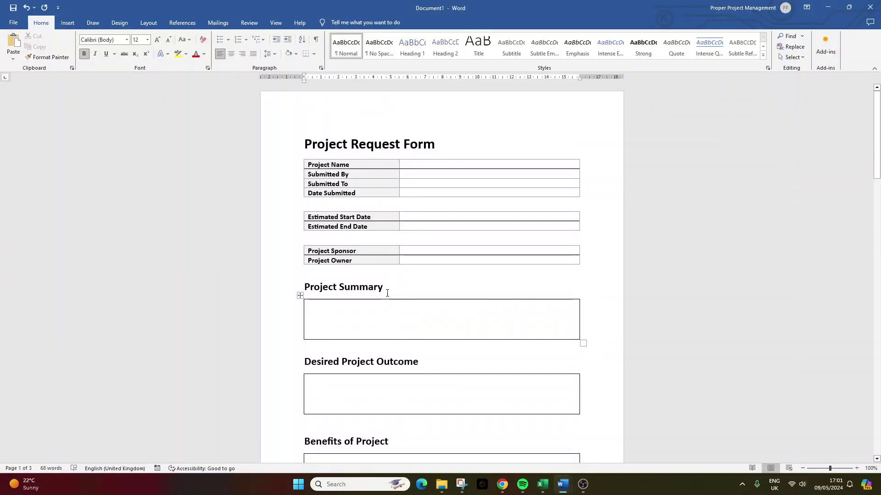
pyautogui.click(363, 319)
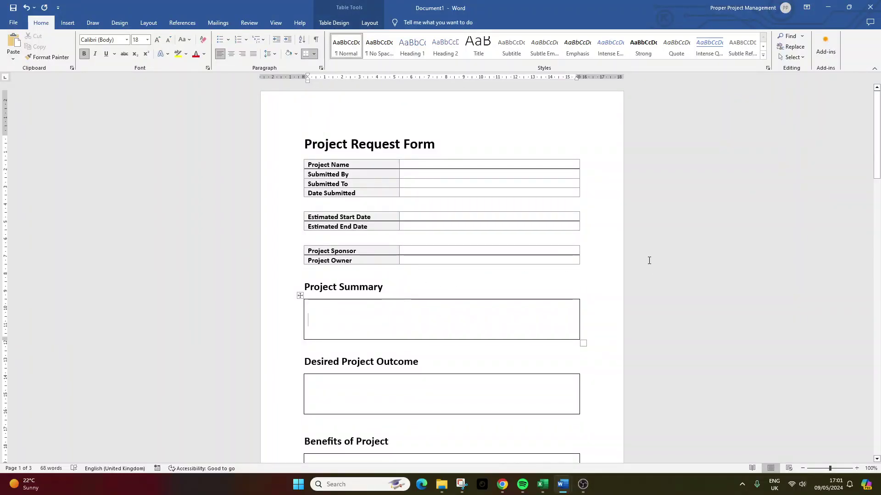
pyautogui.click(404, 384)
pyautogui.click(395, 325)
pyautogui.scroll(-10, 447, 315)
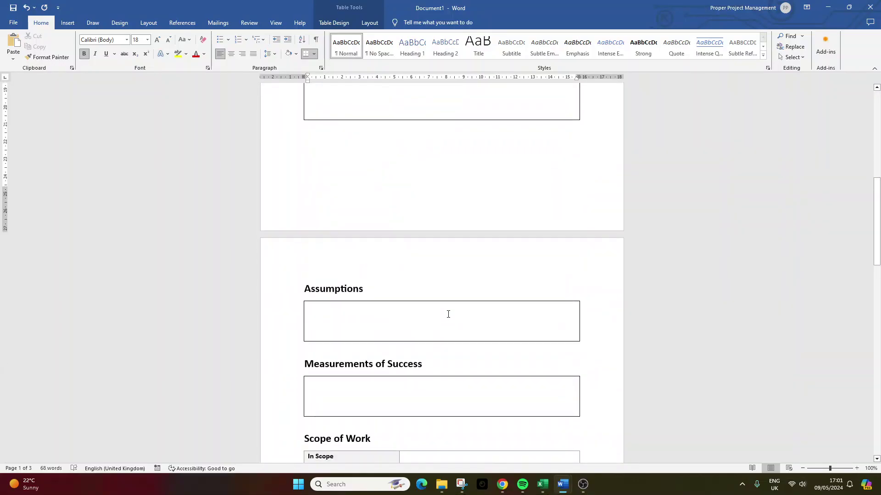
pyautogui.scroll(-12, 448, 314)
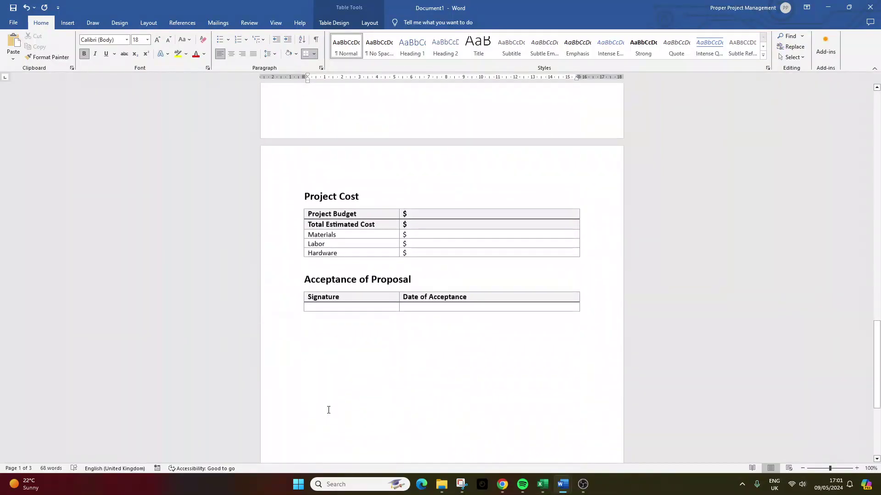
pyautogui.click(342, 329)
pyautogui.moveTo(876, 364); pyautogui.dragTo(876, 135)
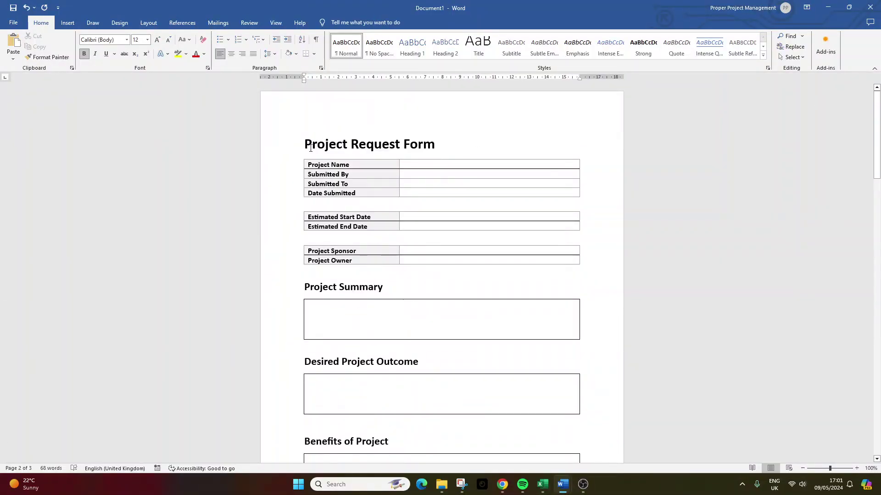
pyautogui.click(445, 143)
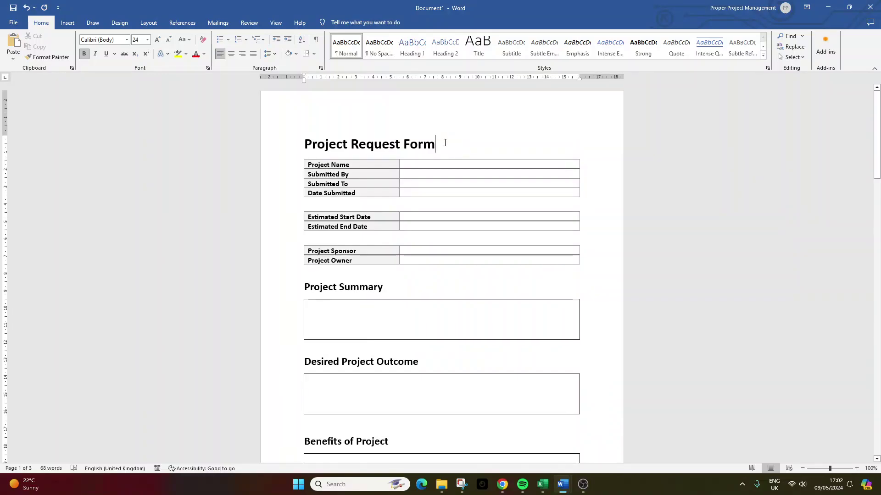